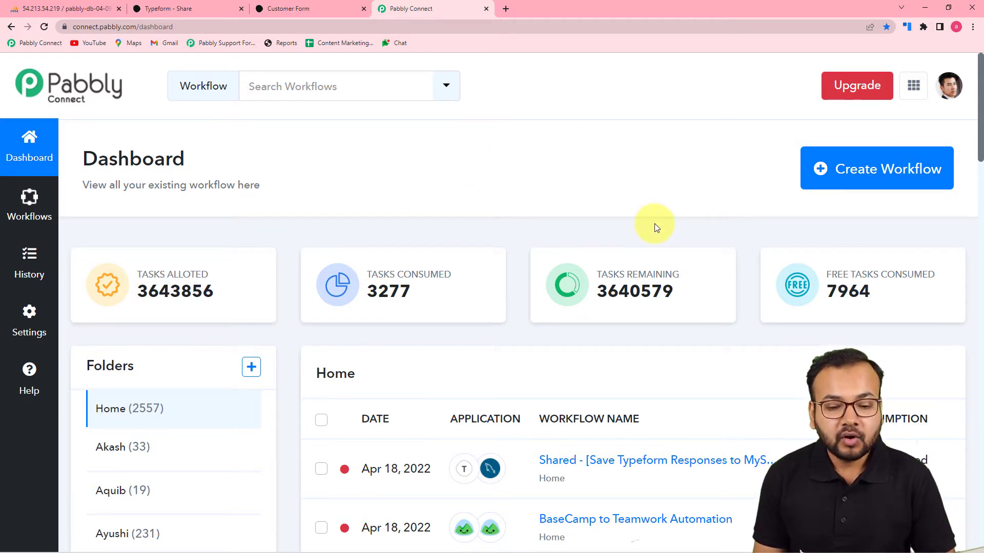
Step: Start a new workflow and name it 'Typeform to MySQL Automation'
{"action": "left_click", "coordinate": [884, 183]}
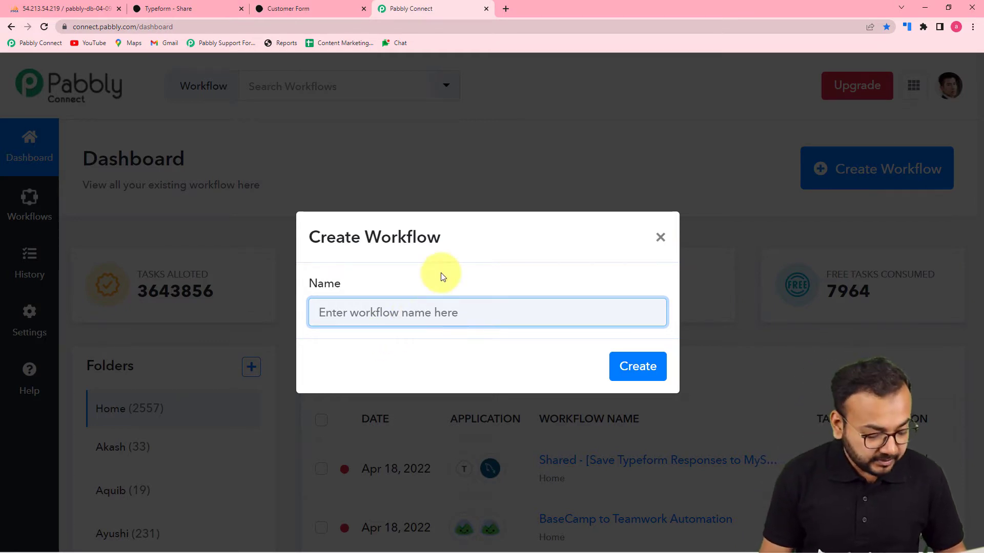
{"action": "type", "text": "Type"}
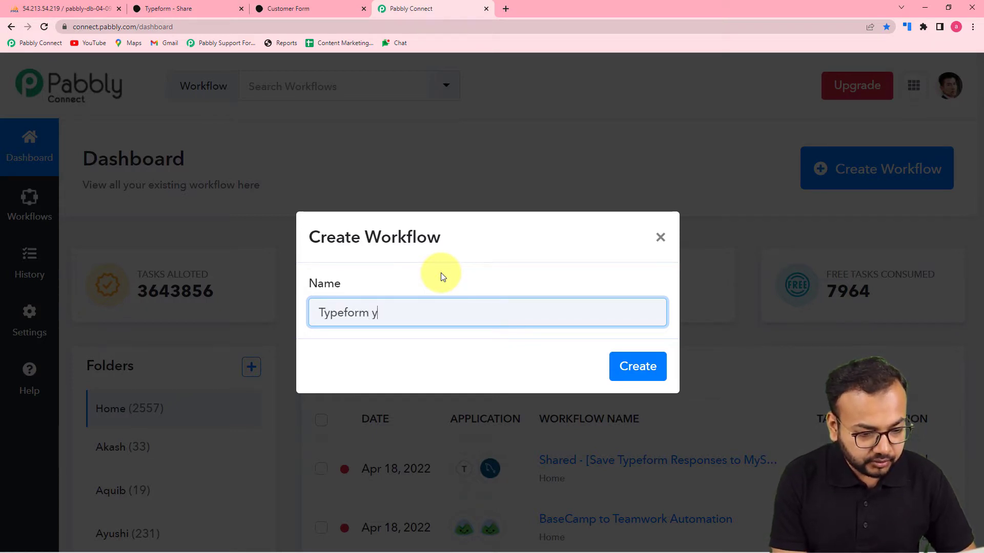
{"action": "type", "text": "form to"}
{"action": "type", "text": "MySQL Automation"}
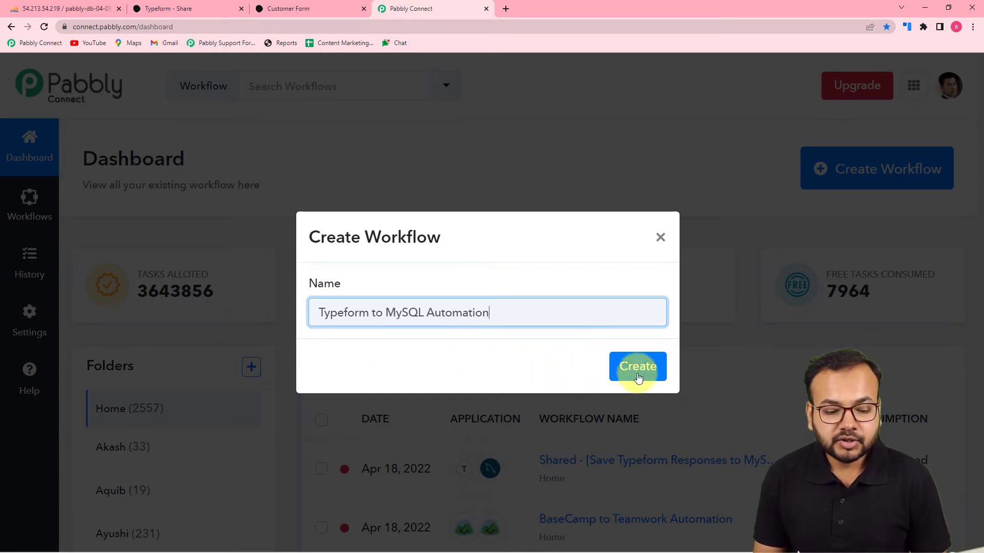
{"action": "left_click", "coordinate": [624, 367]}
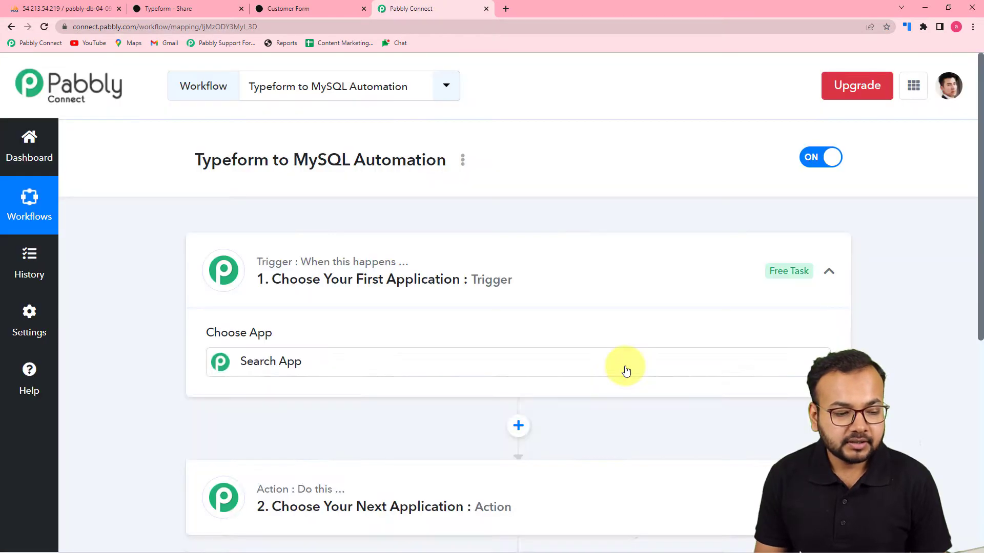
Step: Search 'typ' and choose Typeform as the trigger app
{"action": "left_click", "coordinate": [828, 272]}
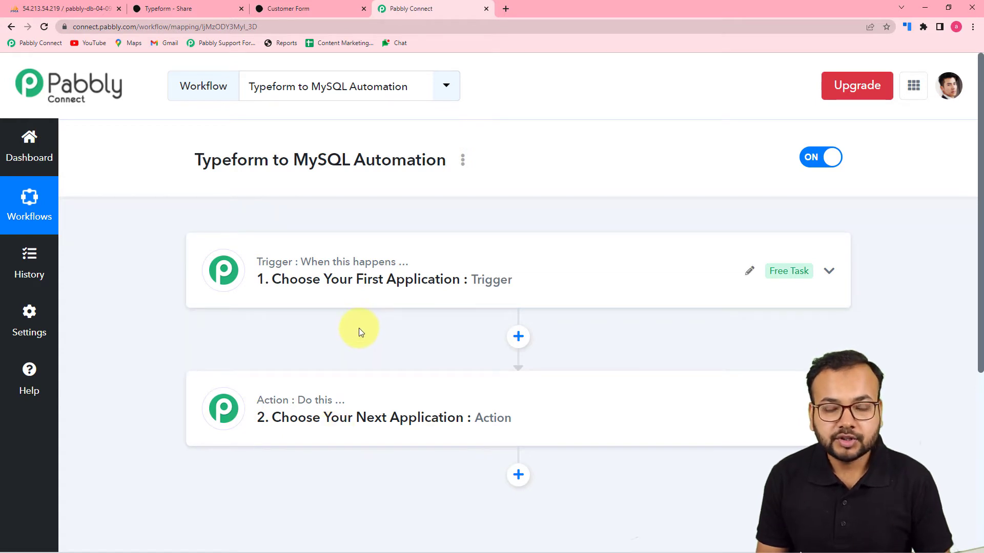
{"action": "scroll", "coordinate": [359, 327], "scroll_direction": "down", "scroll_amount": 1}
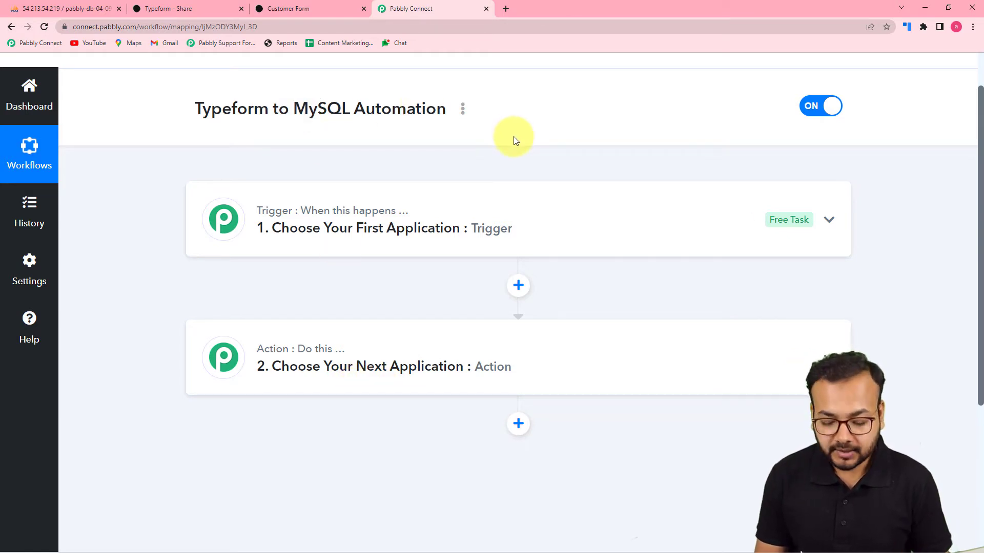
{"action": "left_click", "coordinate": [342, 218]}
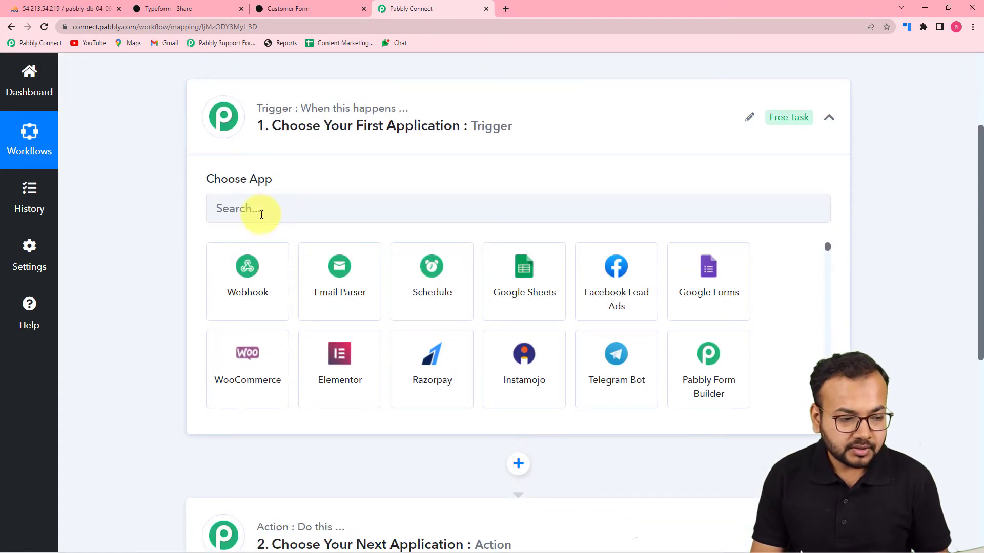
{"action": "left_click", "coordinate": [270, 212]}
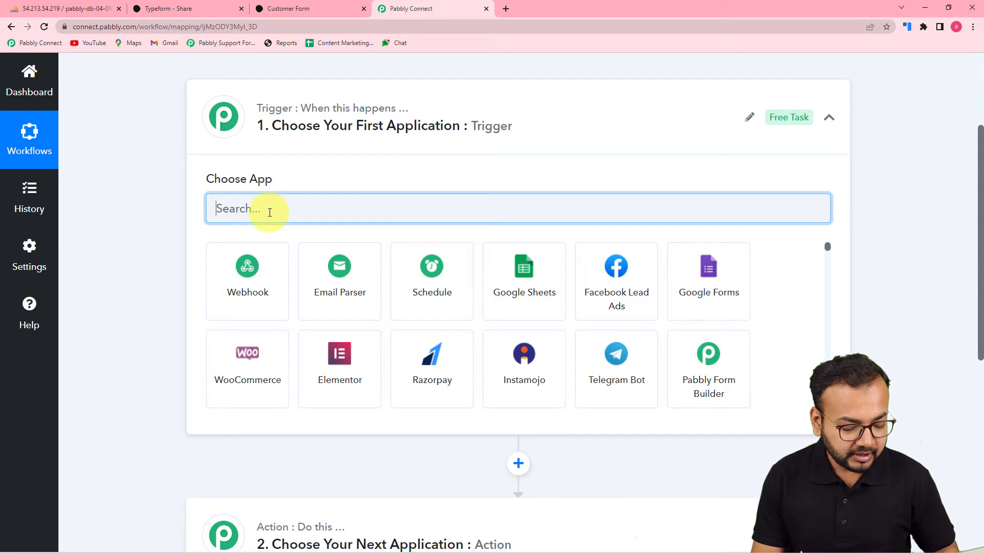
{"action": "type", "text": "typ"}
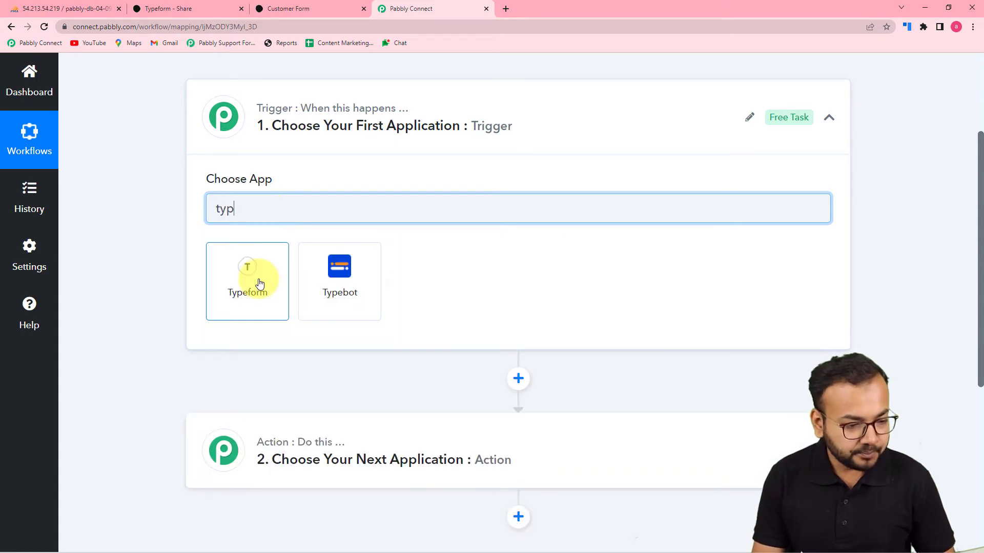
{"action": "left_click", "coordinate": [257, 279]}
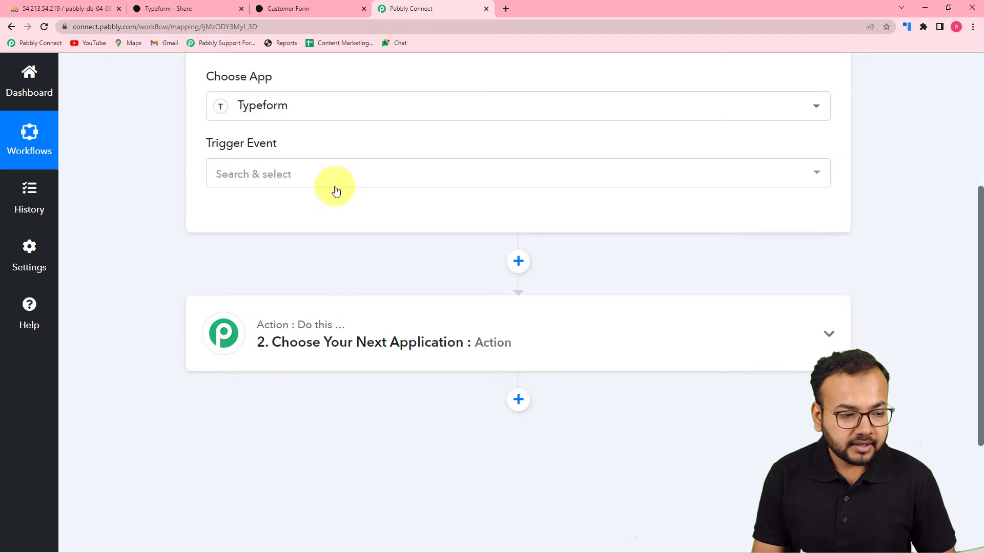
Step: Set the trigger event to New Entry and begin connecting a Typeform account
{"action": "left_click", "coordinate": [332, 177]}
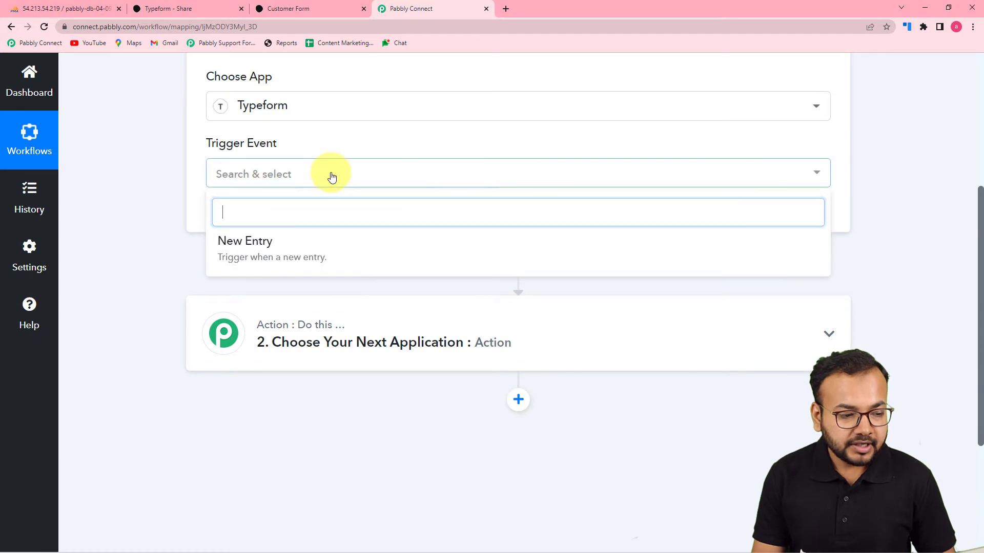
{"action": "left_click", "coordinate": [236, 259]}
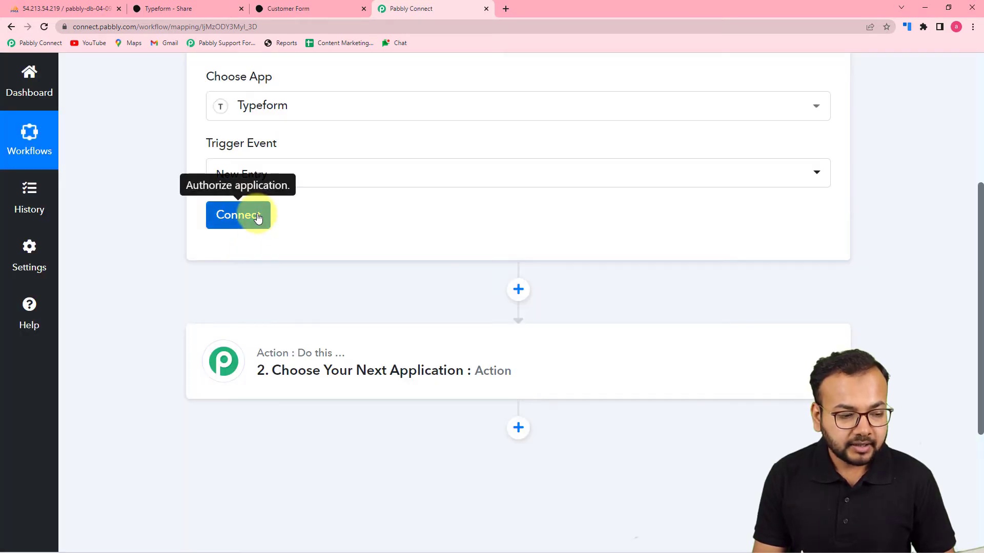
{"action": "left_click", "coordinate": [258, 218]}
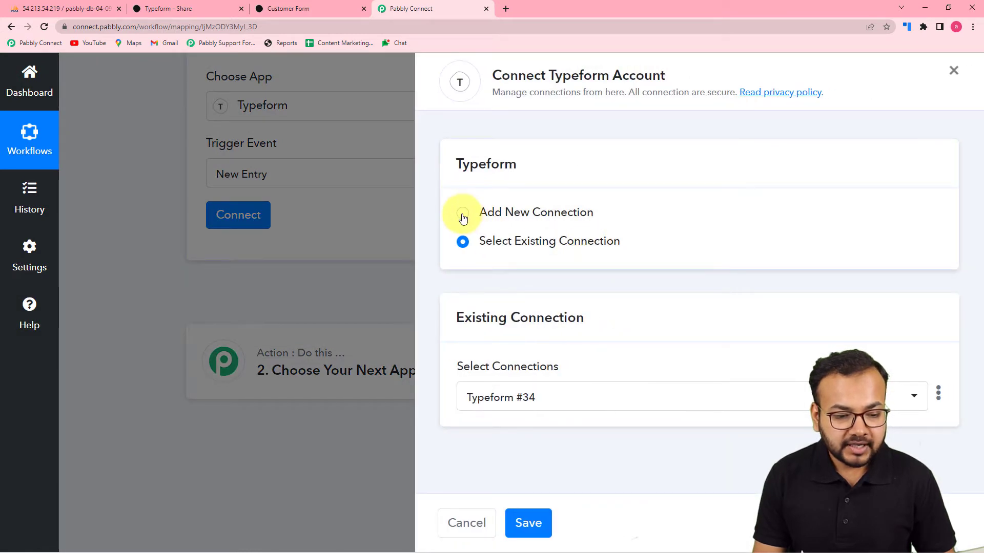
Step: Add a new Typeform connection and accept Pabbly Connect's access request in the authorization popup
{"action": "left_click", "coordinate": [462, 216]}
{"action": "left_click", "coordinate": [502, 379]}
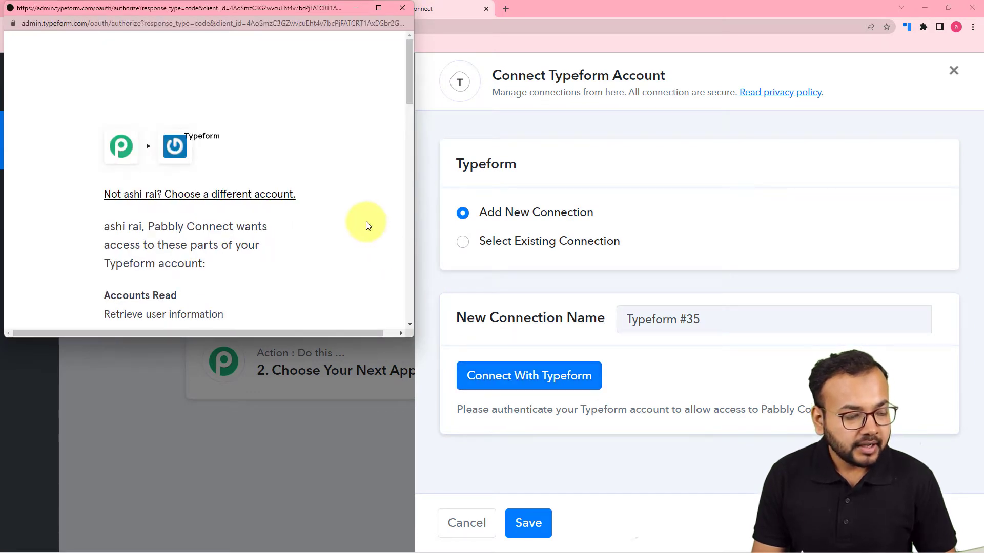
{"action": "scroll", "coordinate": [368, 226], "scroll_direction": "down", "scroll_amount": 4}
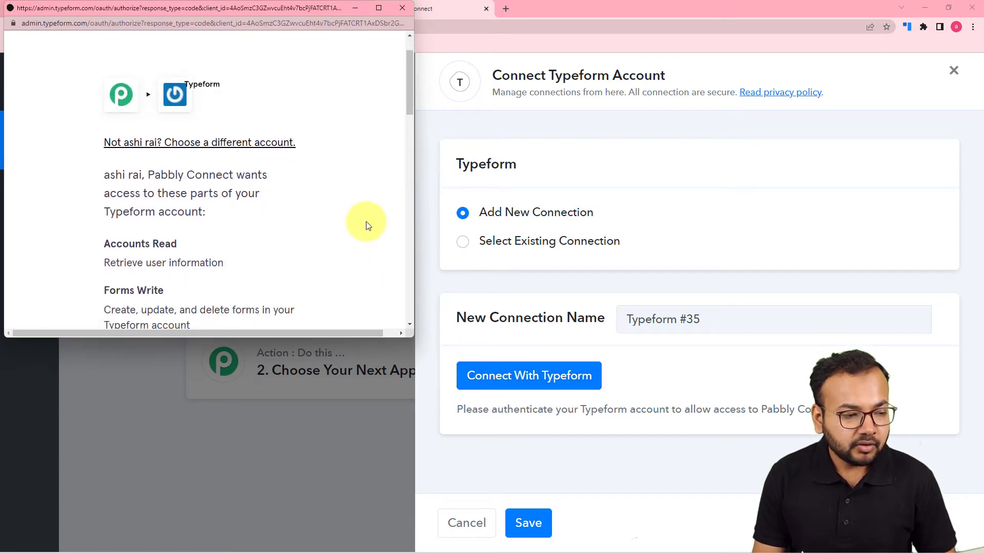
{"action": "scroll", "coordinate": [367, 226], "scroll_direction": "down", "scroll_amount": 2}
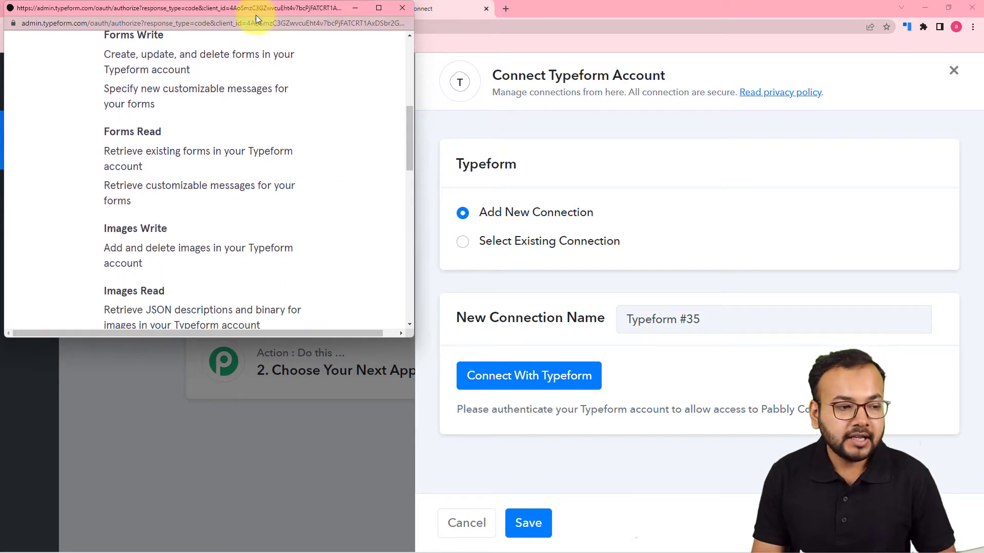
{"action": "left_click_drag", "start_coordinate": [251, 8], "coordinate": [512, 68]}
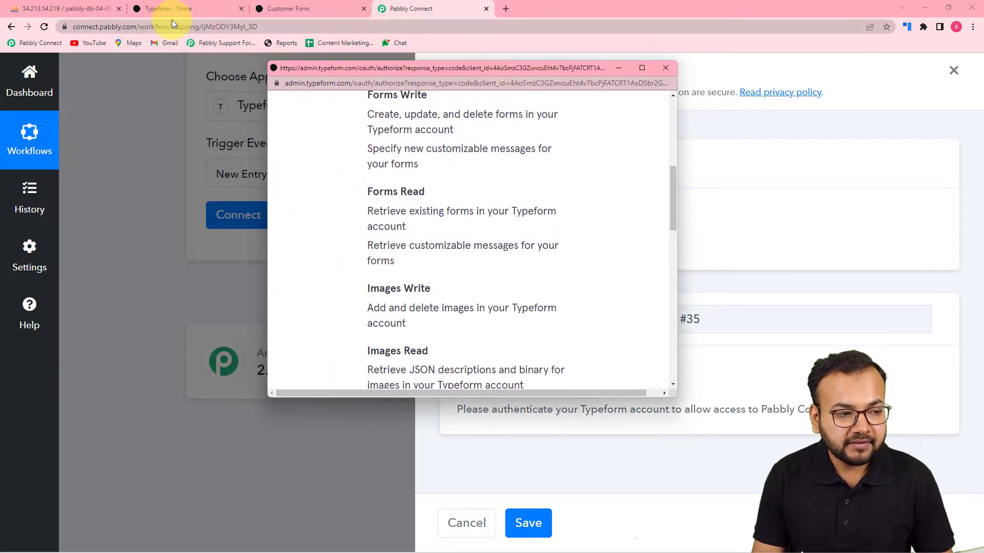
{"action": "scroll", "coordinate": [542, 302], "scroll_direction": "up", "scroll_amount": 3}
{"action": "scroll", "coordinate": [542, 301], "scroll_direction": "down", "scroll_amount": 3}
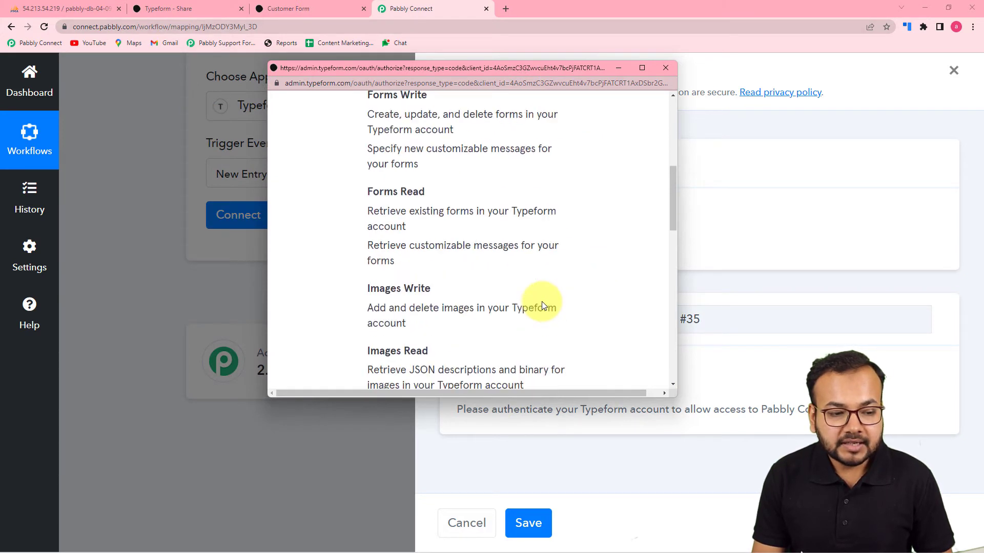
{"action": "scroll", "coordinate": [542, 303], "scroll_direction": "down", "scroll_amount": 4}
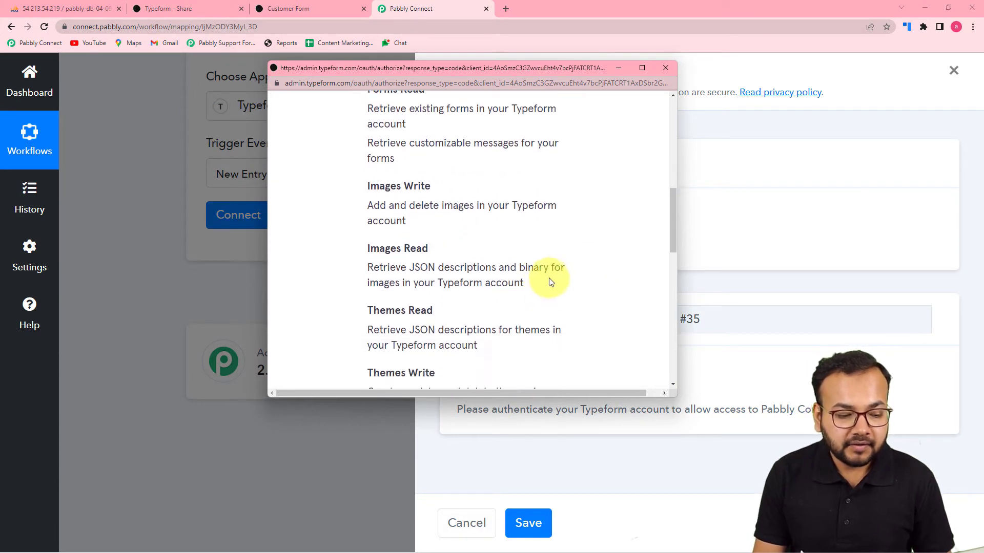
{"action": "scroll", "coordinate": [548, 277], "scroll_direction": "down", "scroll_amount": 8}
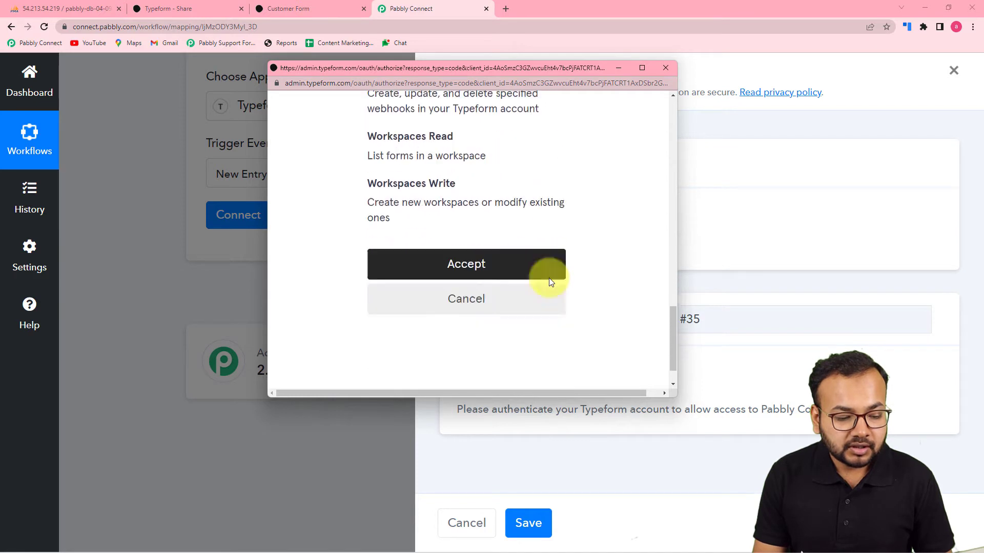
{"action": "left_click", "coordinate": [458, 248]}
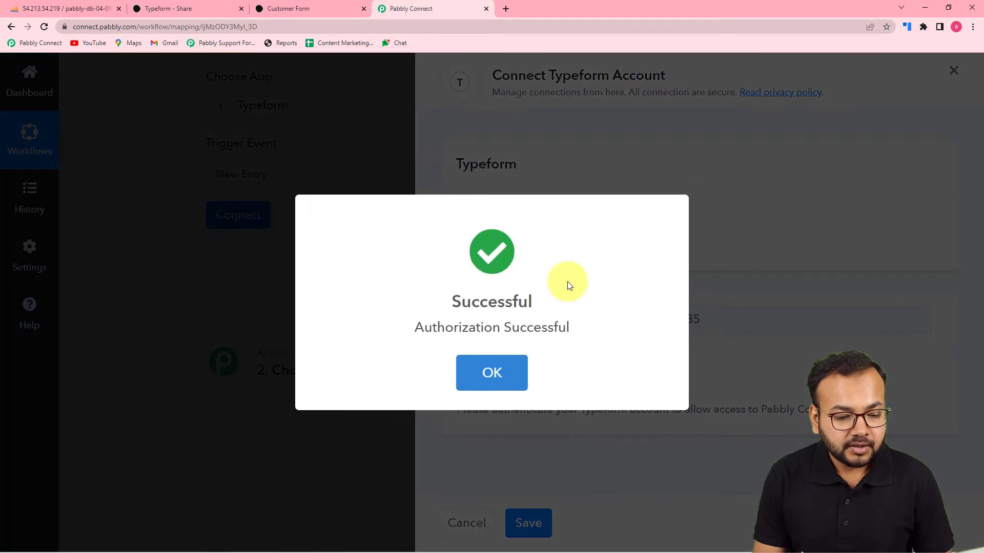
{"action": "scroll", "coordinate": [568, 286], "scroll_direction": "down", "scroll_amount": 2}
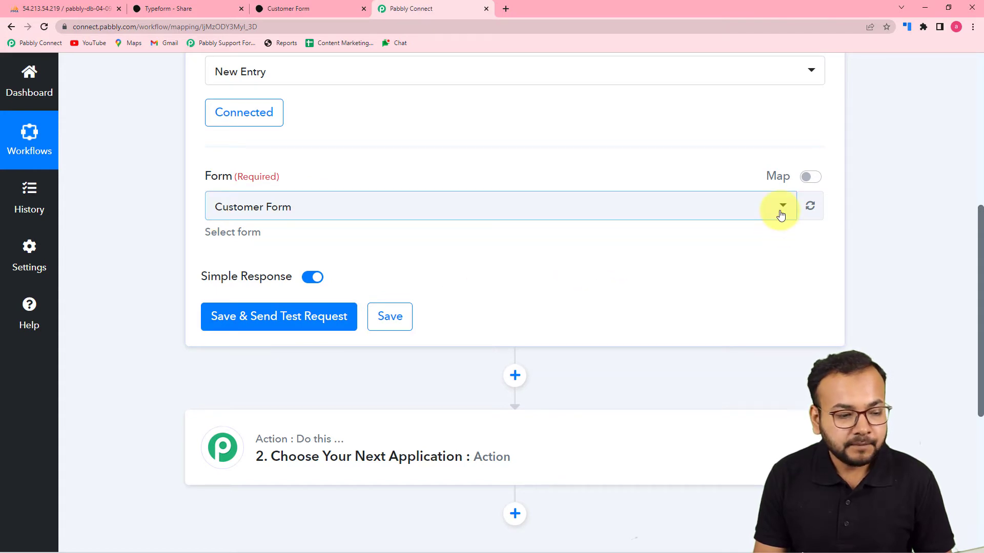
Step: Keep Customer Form as the trigger form, save and send a test request, then open the live form
{"action": "left_click", "coordinate": [153, 8]}
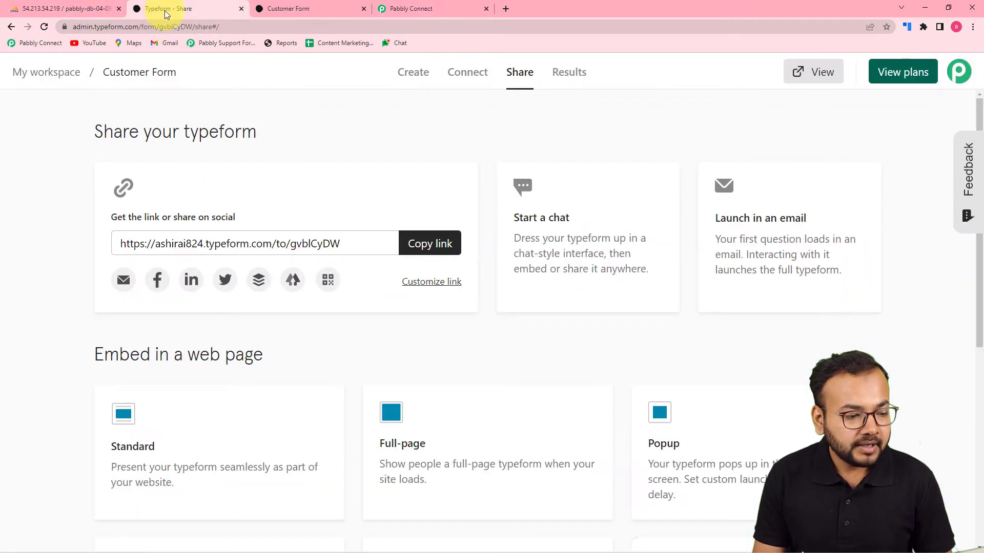
{"action": "left_click", "coordinate": [317, 8]}
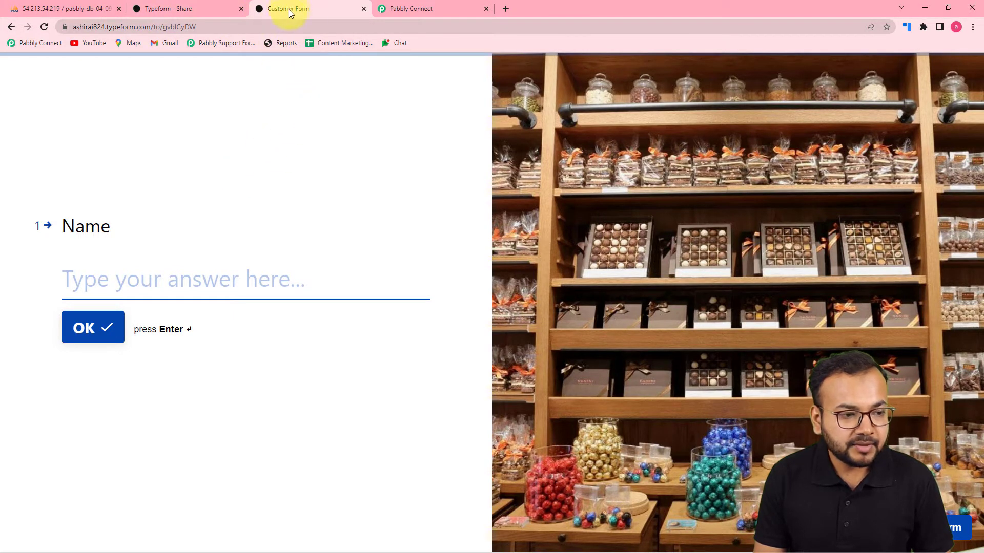
{"action": "left_click", "coordinate": [450, 10]}
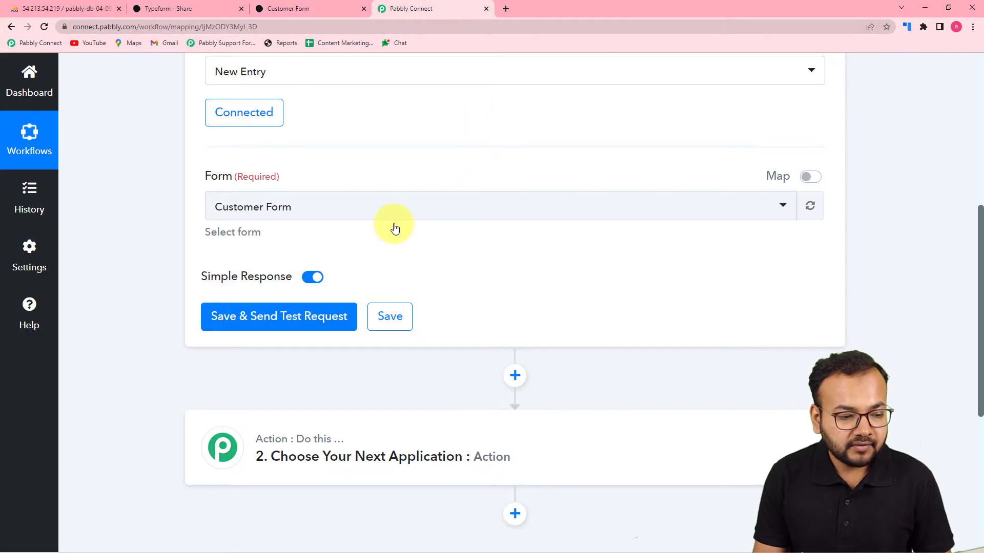
{"action": "left_click", "coordinate": [318, 206]}
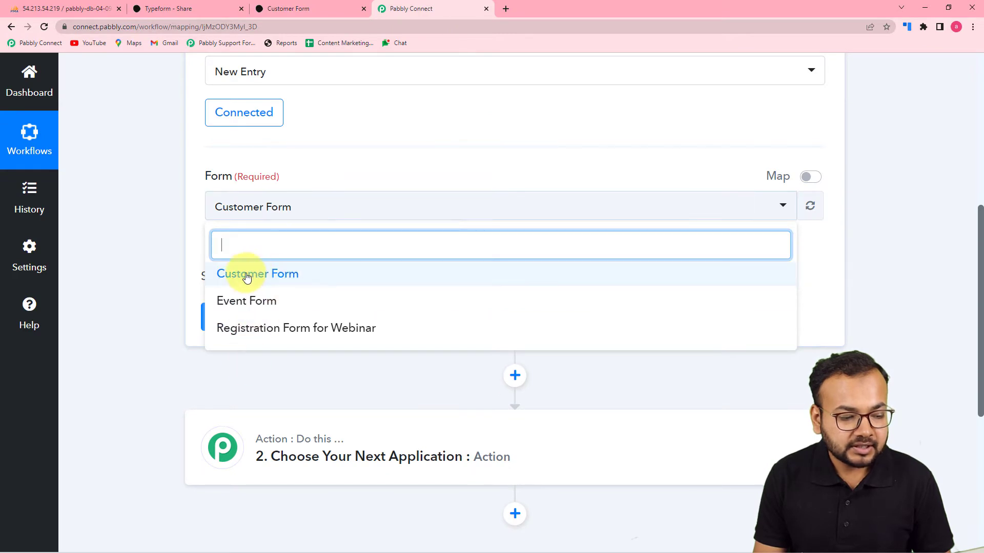
{"action": "left_click", "coordinate": [245, 274]}
{"action": "left_click", "coordinate": [231, 323]}
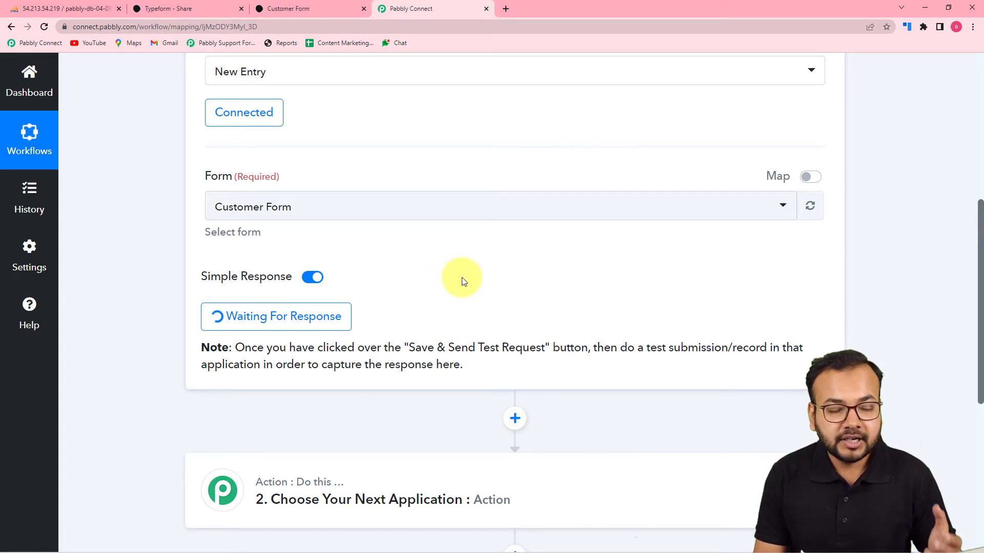
{"action": "left_click", "coordinate": [296, 7]}
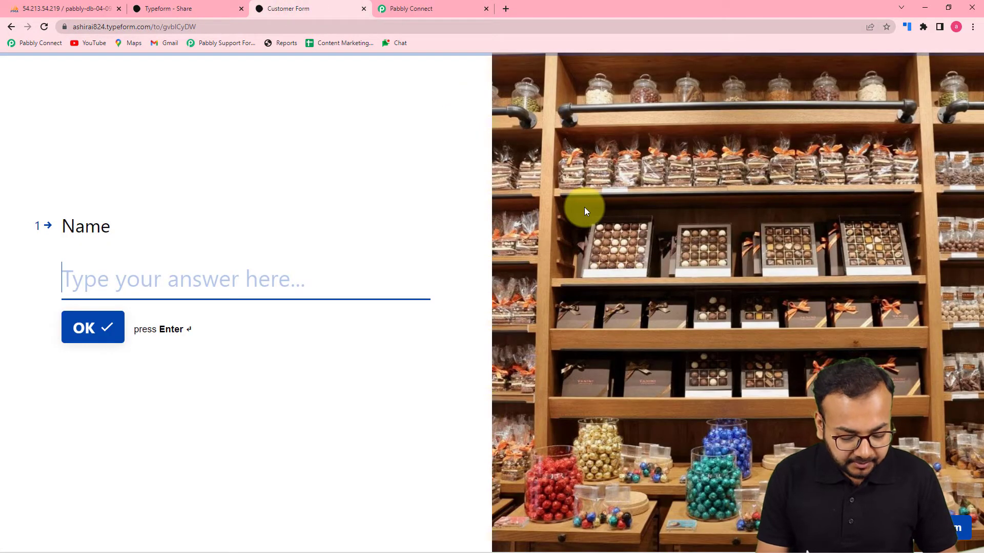
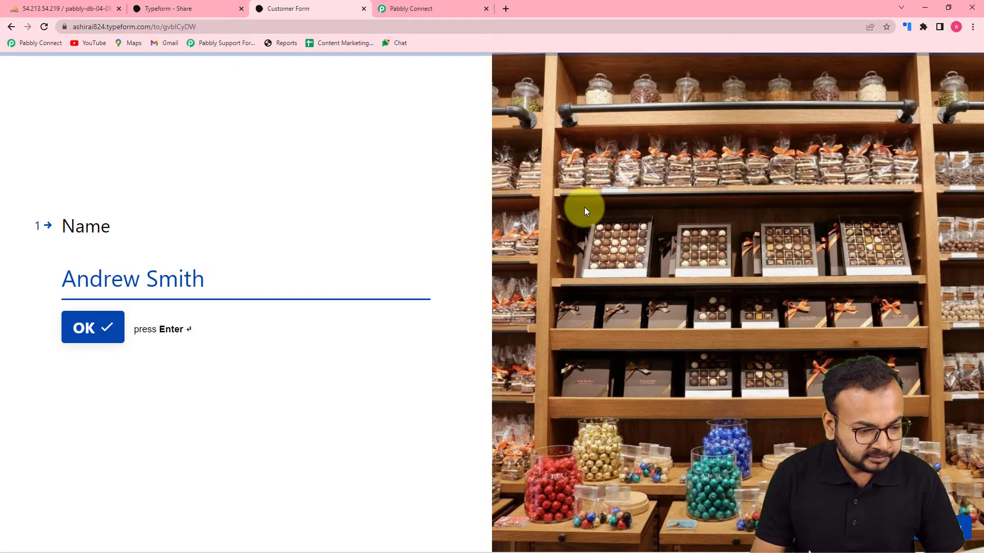
Step: Answer the Customer Form with a test name, email address and phone number, then submit it
{"action": "left_click", "coordinate": [99, 335]}
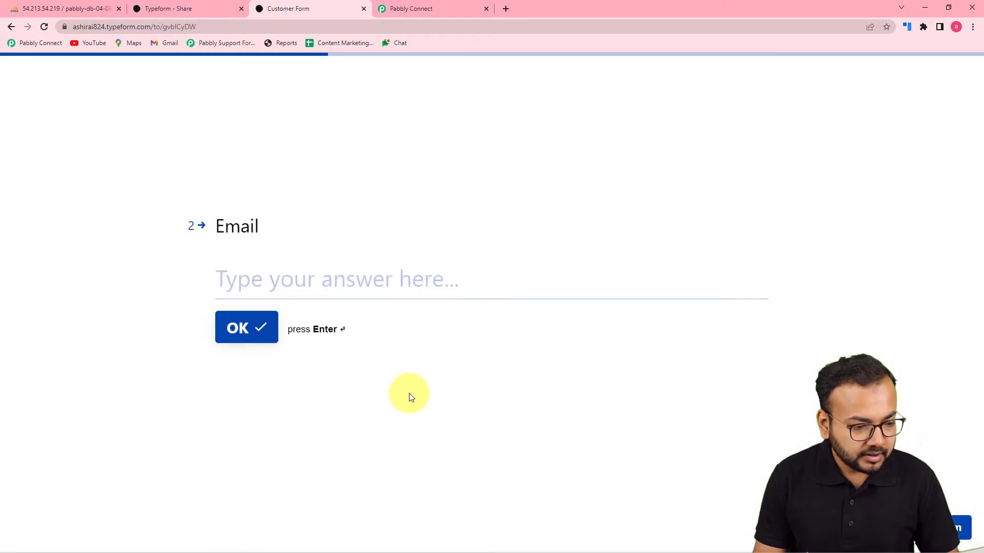
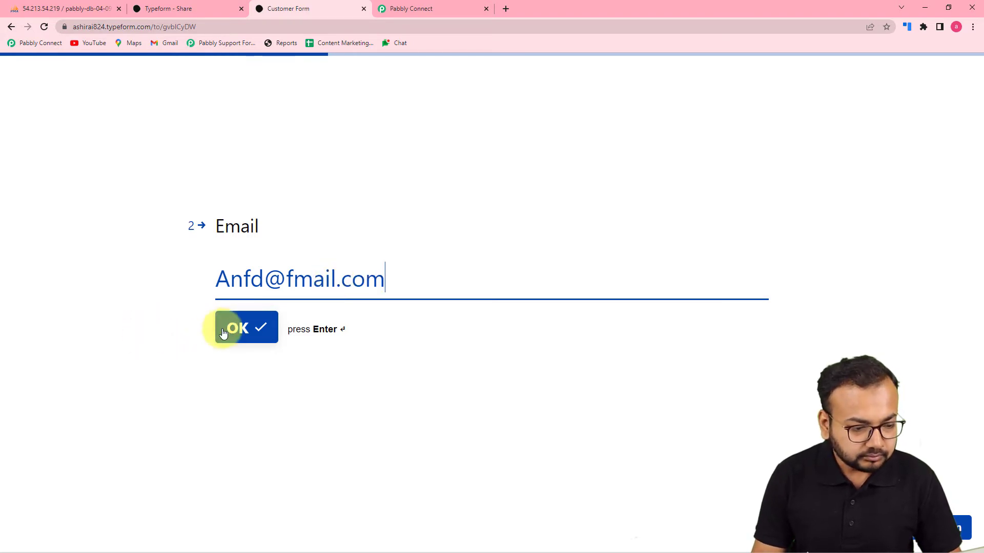
{"action": "left_click", "coordinate": [222, 329]}
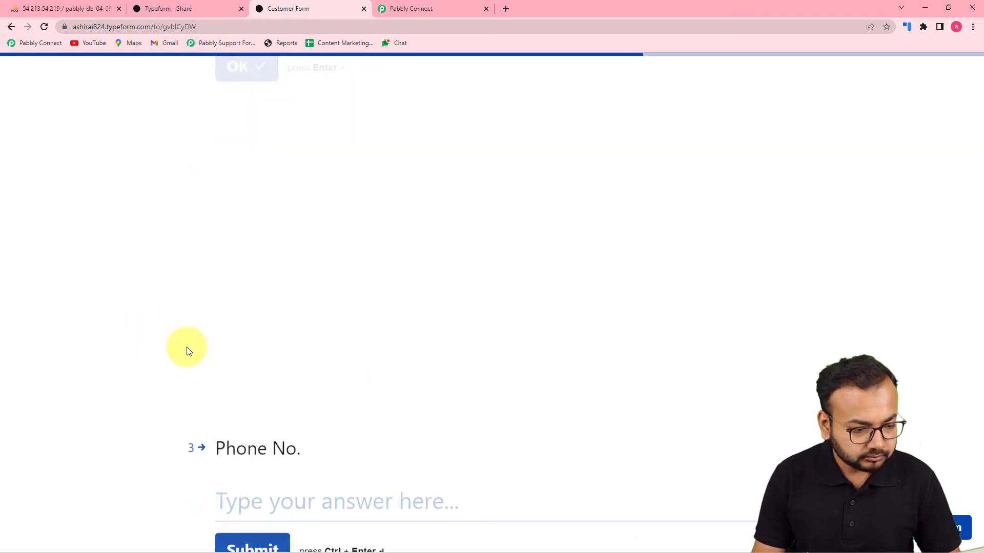
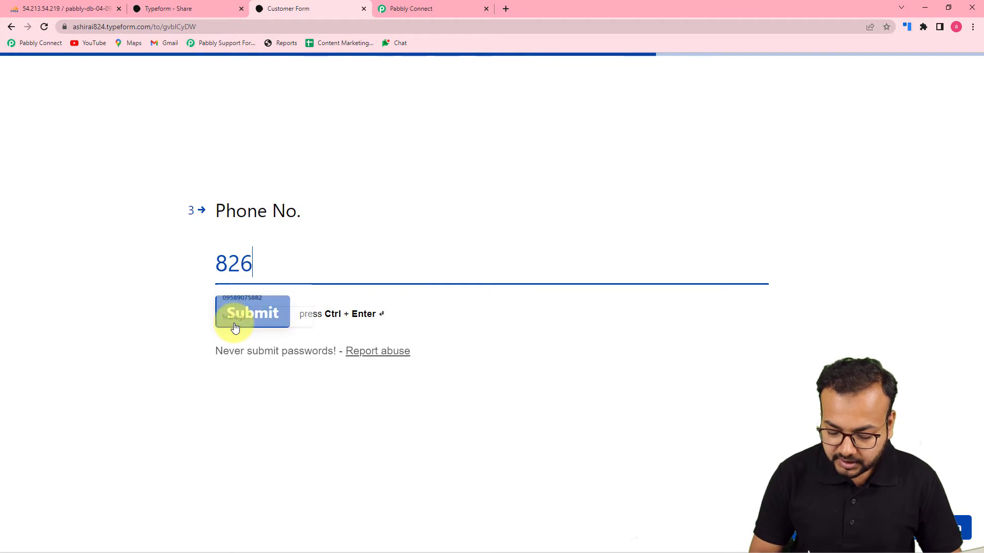
{"action": "left_click", "coordinate": [235, 328]}
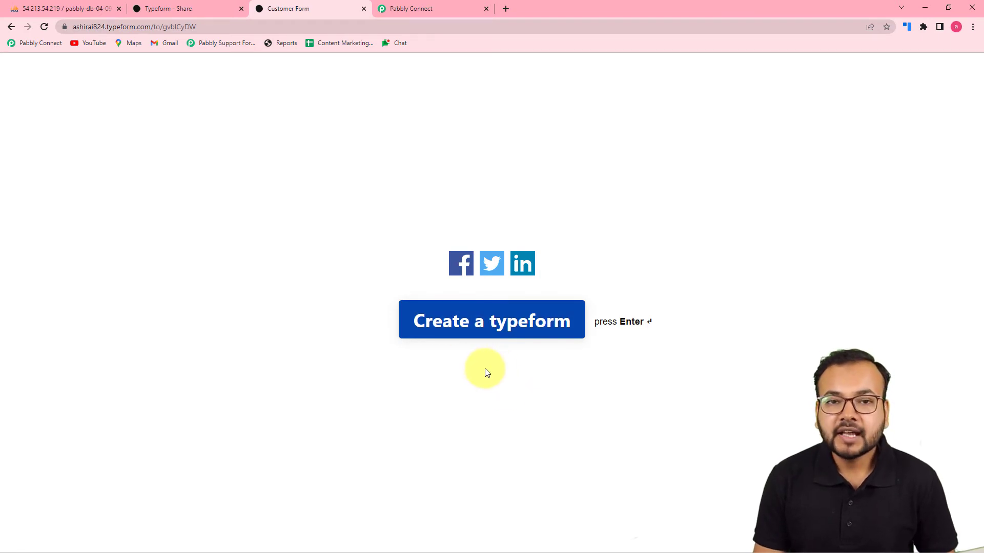
{"action": "left_click", "coordinate": [403, 9]}
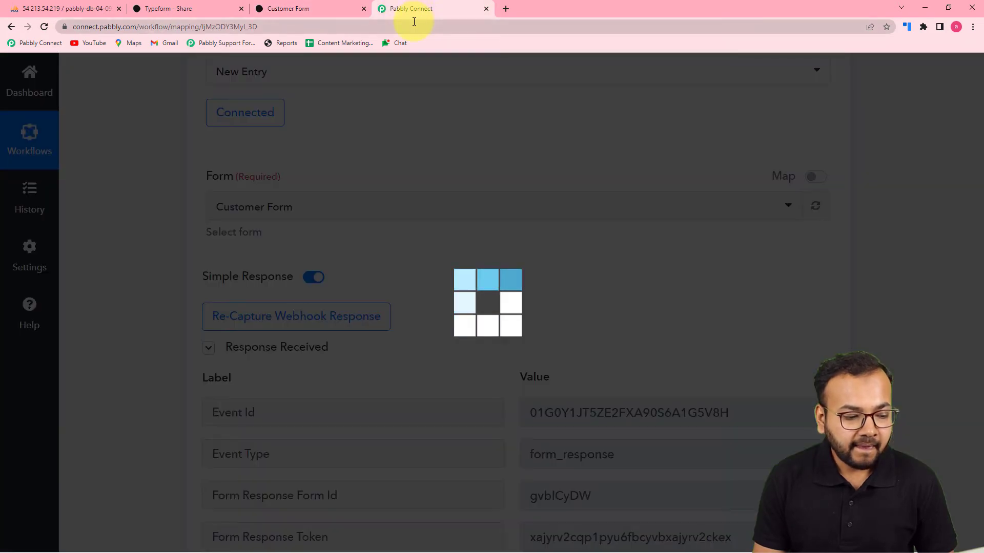
Step: Scroll through the Response Received table to check the captured name, email and phone answers
{"action": "scroll", "coordinate": [417, 245], "scroll_direction": "down", "scroll_amount": 2}
{"action": "scroll", "coordinate": [418, 243], "scroll_direction": "down", "scroll_amount": 3}
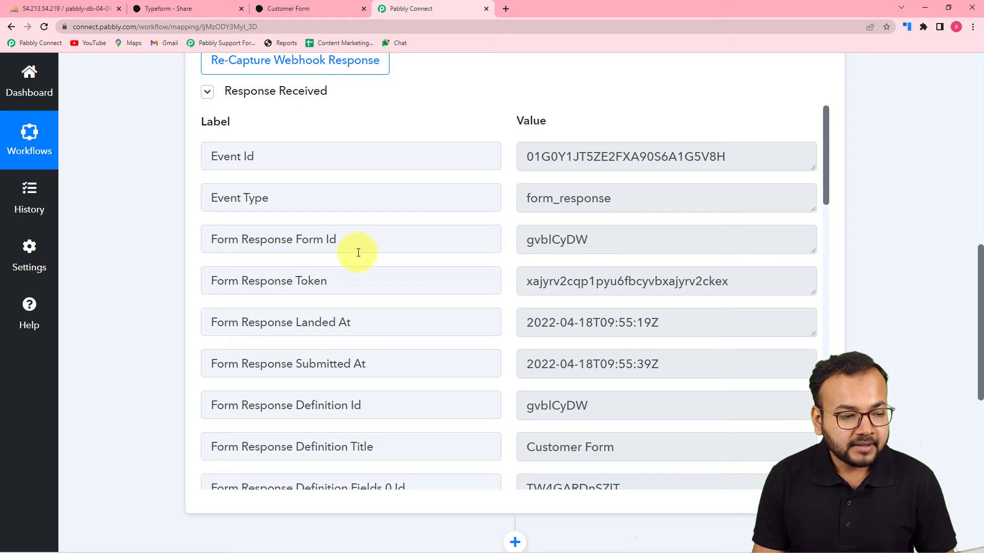
{"action": "scroll", "coordinate": [358, 253], "scroll_direction": "down", "scroll_amount": 3}
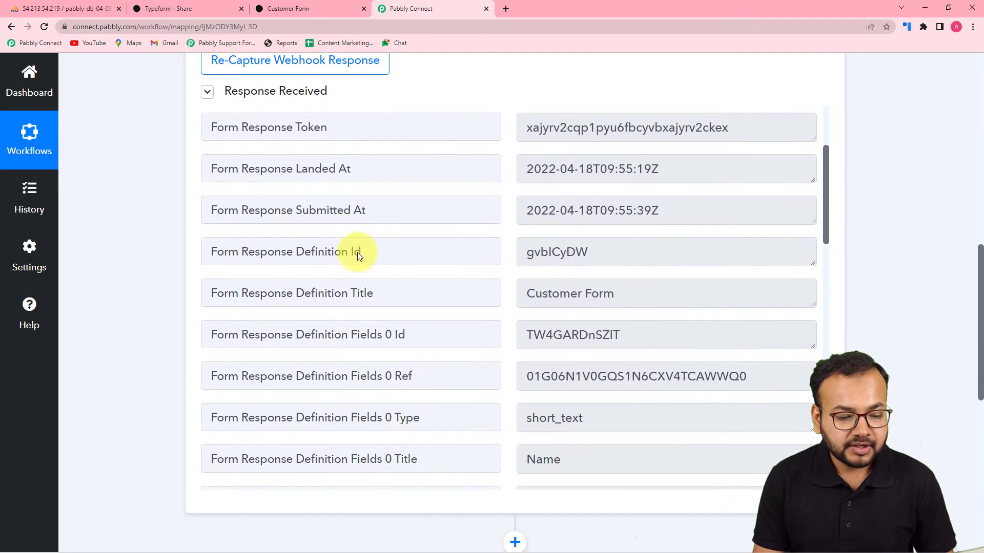
{"action": "scroll", "coordinate": [357, 252], "scroll_direction": "down", "scroll_amount": 1}
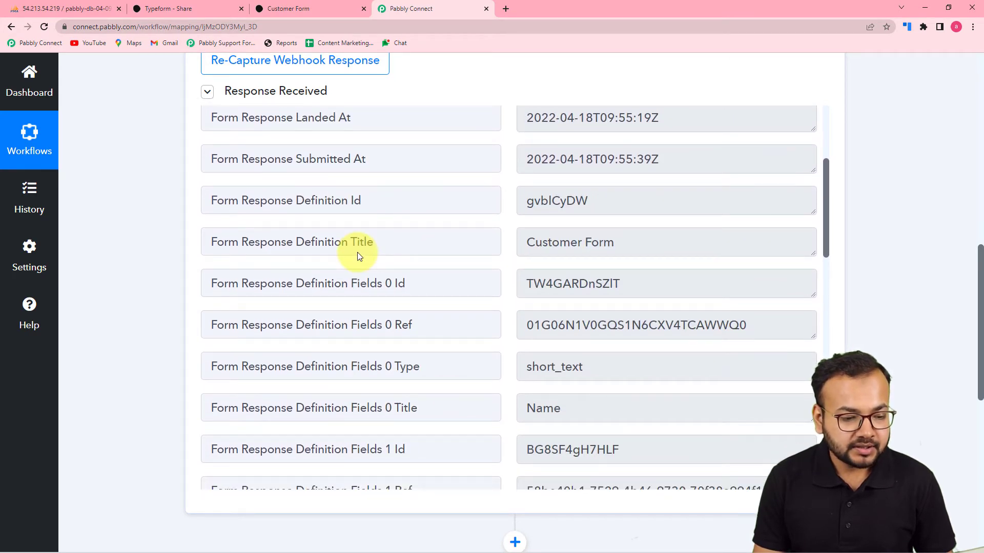
{"action": "scroll", "coordinate": [458, 273], "scroll_direction": "down", "scroll_amount": 1}
{"action": "scroll", "coordinate": [459, 273], "scroll_direction": "down", "scroll_amount": 9}
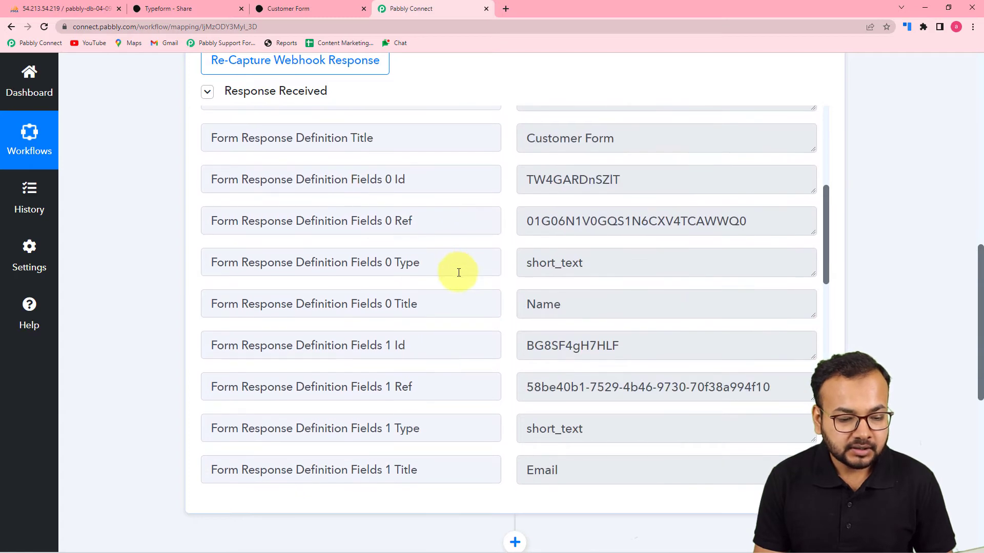
{"action": "scroll", "coordinate": [458, 272], "scroll_direction": "down", "scroll_amount": 5}
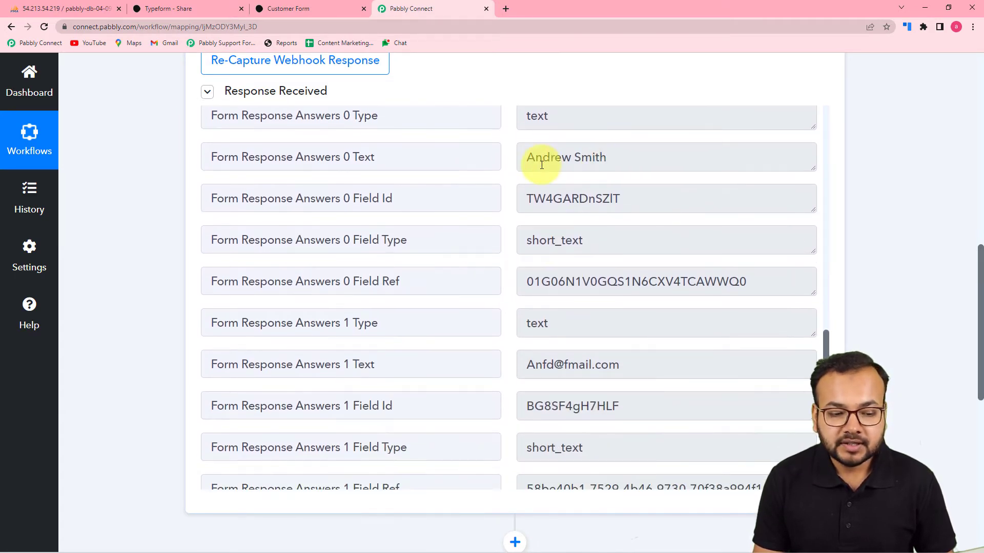
{"action": "scroll", "coordinate": [457, 224], "scroll_direction": "down", "scroll_amount": 1}
{"action": "scroll", "coordinate": [456, 222], "scroll_direction": "down", "scroll_amount": 3}
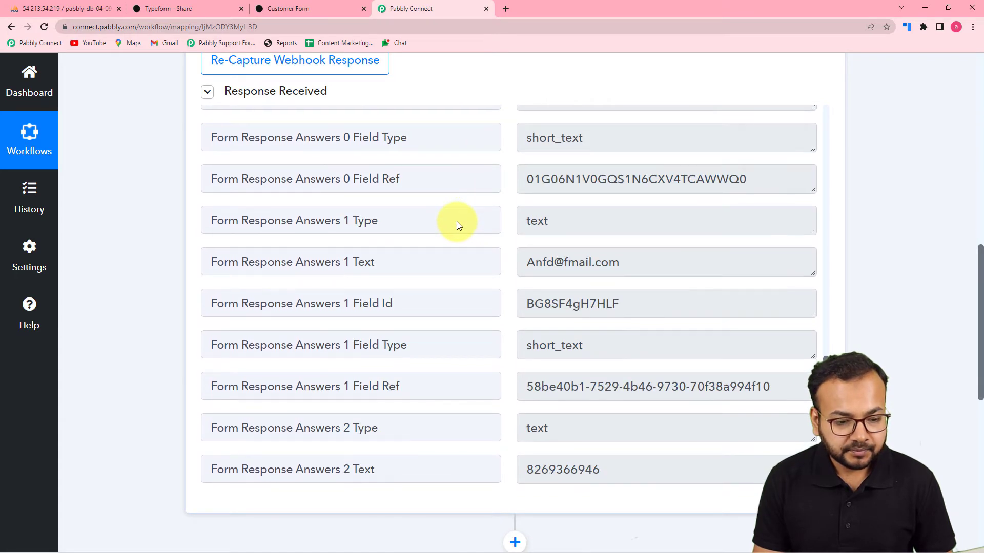
{"action": "scroll", "coordinate": [517, 316], "scroll_direction": "down", "scroll_amount": 2}
{"action": "scroll", "coordinate": [438, 359], "scroll_direction": "down", "scroll_amount": 3}
{"action": "scroll", "coordinate": [438, 358], "scroll_direction": "up", "scroll_amount": 3}
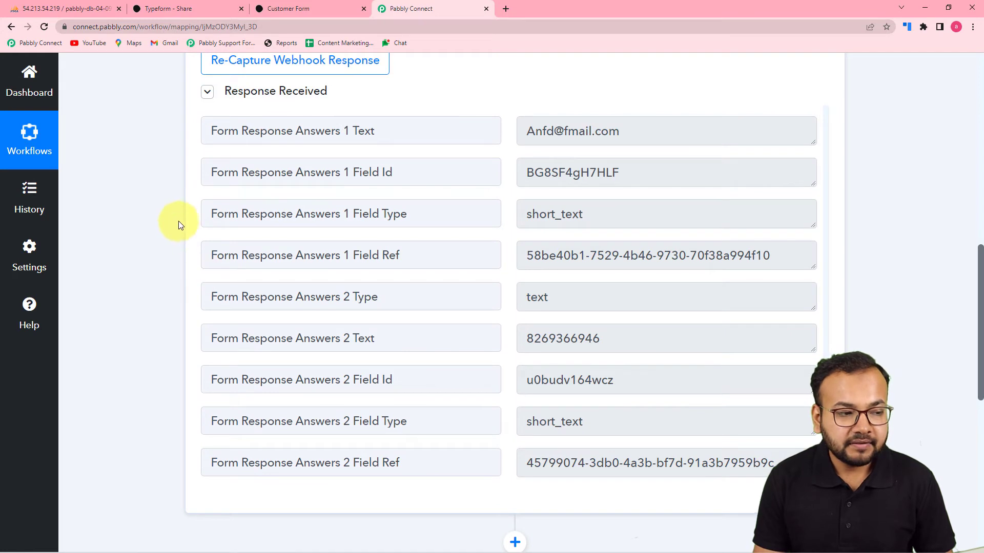
{"action": "scroll", "coordinate": [145, 214], "scroll_direction": "down", "scroll_amount": 4}
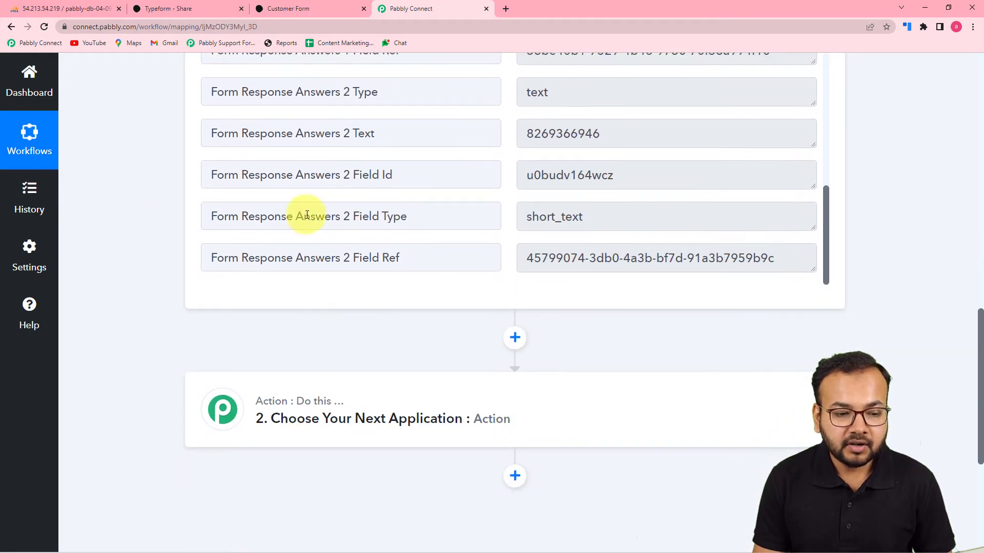
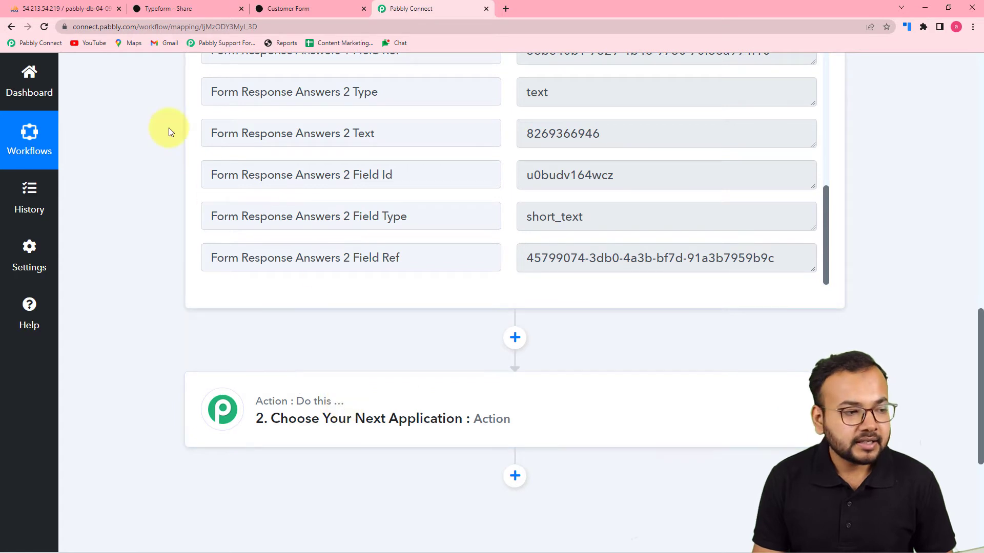
Step: Browse phpMyAdmin's customer_data table, showing the two existing rows with ids 8 and 9
{"action": "left_click", "coordinate": [83, 12]}
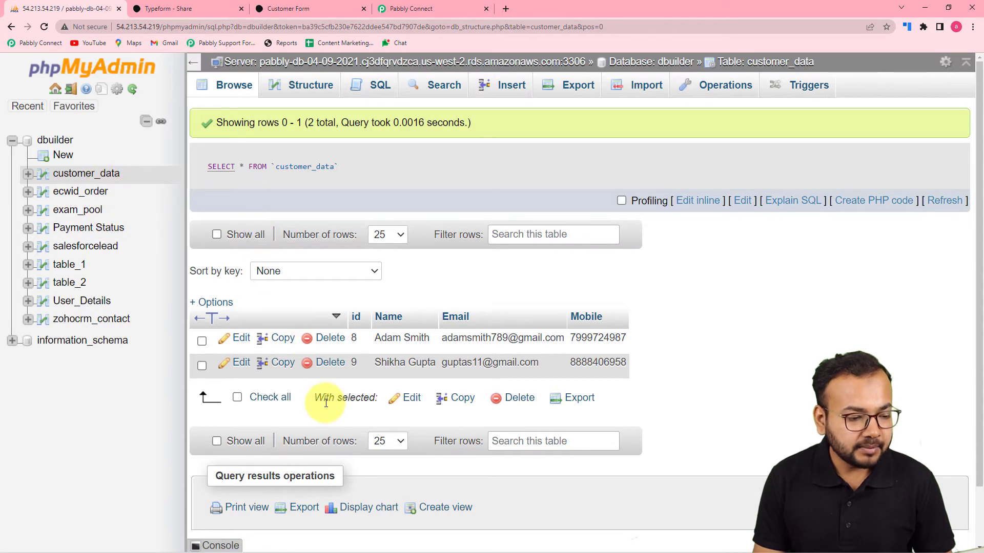
{"action": "scroll", "coordinate": [326, 404], "scroll_direction": "down", "scroll_amount": 1}
{"action": "scroll", "coordinate": [325, 403], "scroll_direction": "up", "scroll_amount": 1}
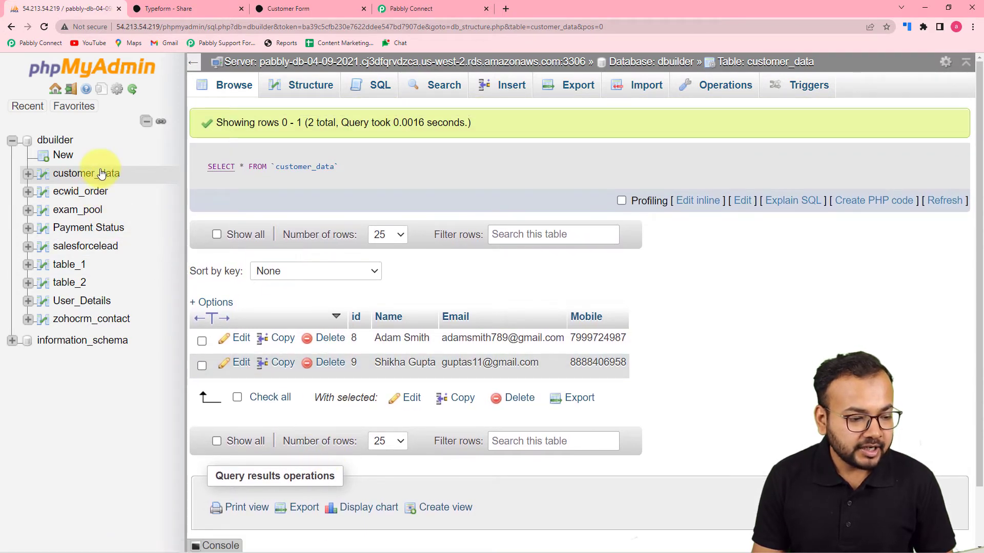
{"action": "left_click", "coordinate": [99, 174]}
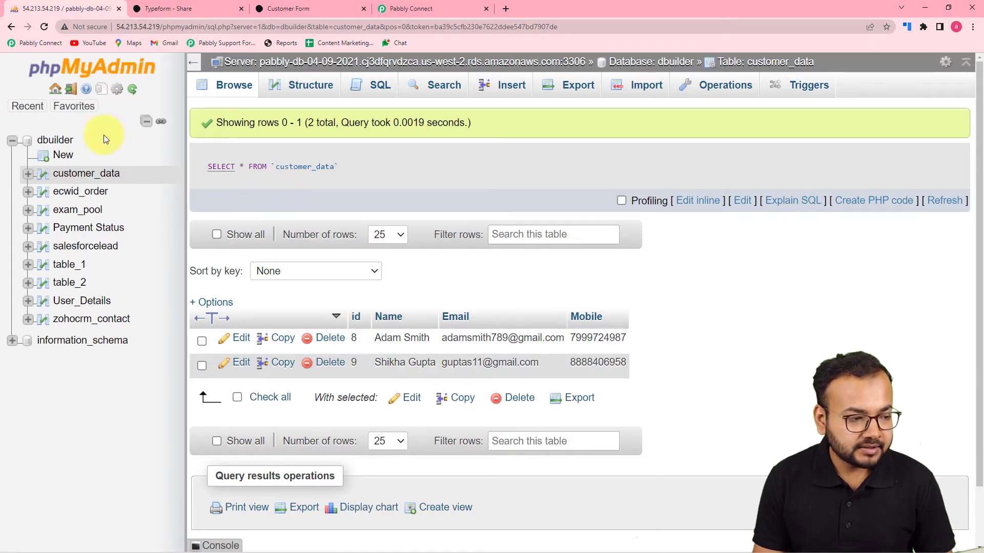
Step: Add MySQL as the action app with the Insert Row action event
{"action": "left_click", "coordinate": [431, 9]}
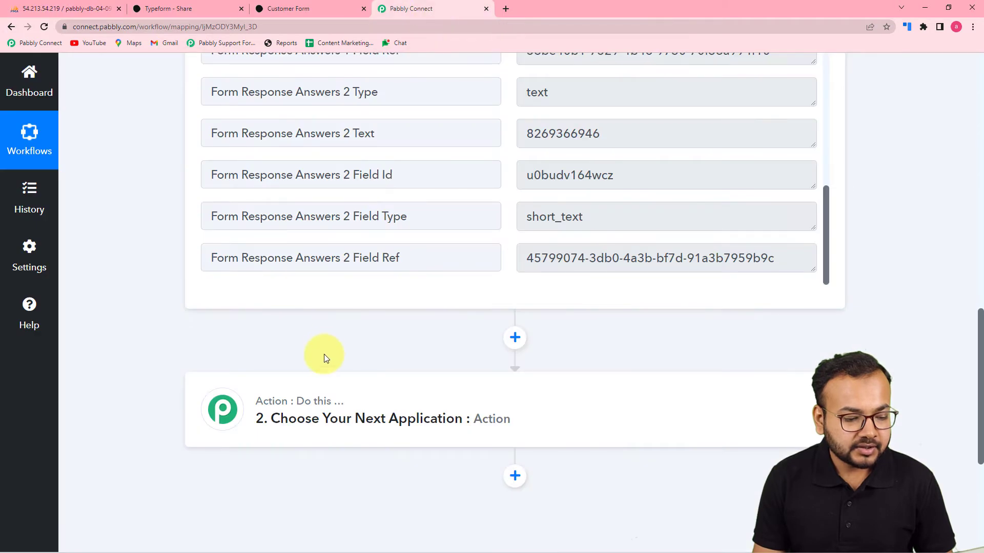
{"action": "scroll", "coordinate": [325, 353], "scroll_direction": "down", "scroll_amount": 2}
{"action": "left_click", "coordinate": [340, 299]}
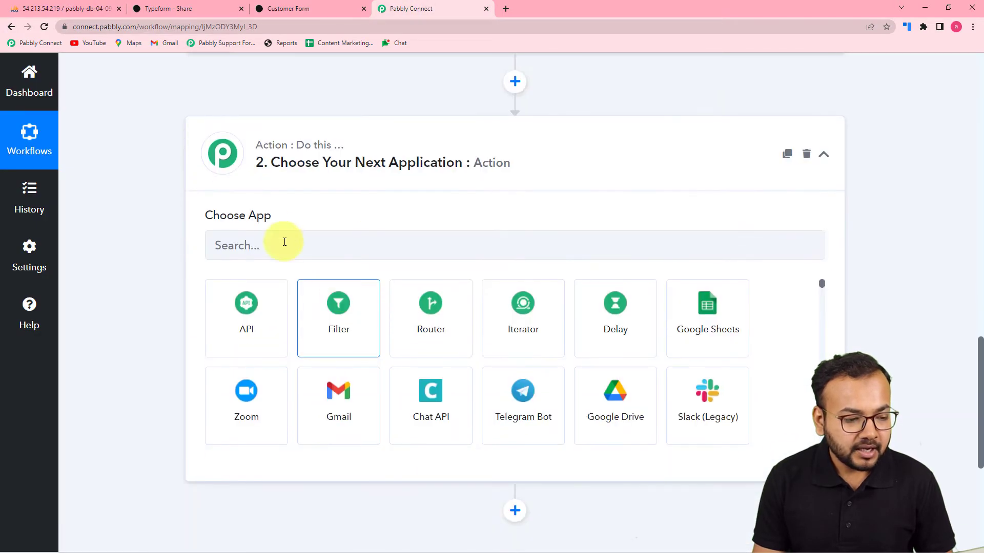
{"action": "left_click", "coordinate": [288, 247]}
{"action": "type", "text": "my"}
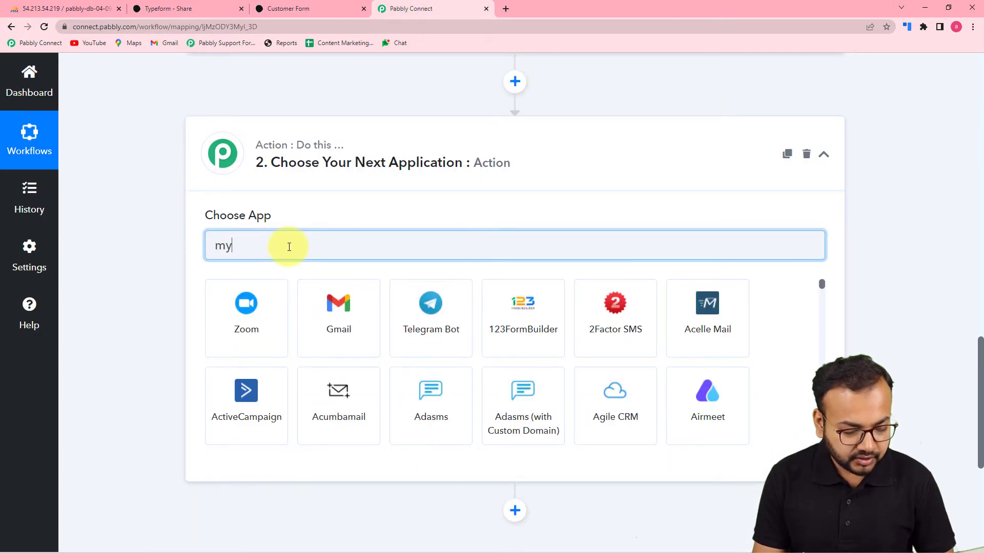
{"action": "left_click", "coordinate": [329, 332]}
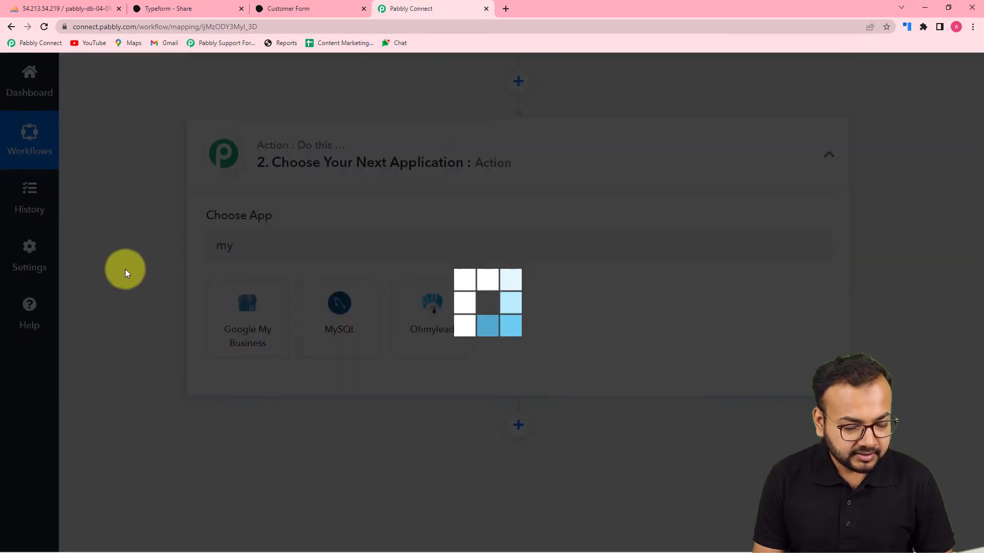
{"action": "scroll", "coordinate": [141, 278], "scroll_direction": "down", "scroll_amount": 3}
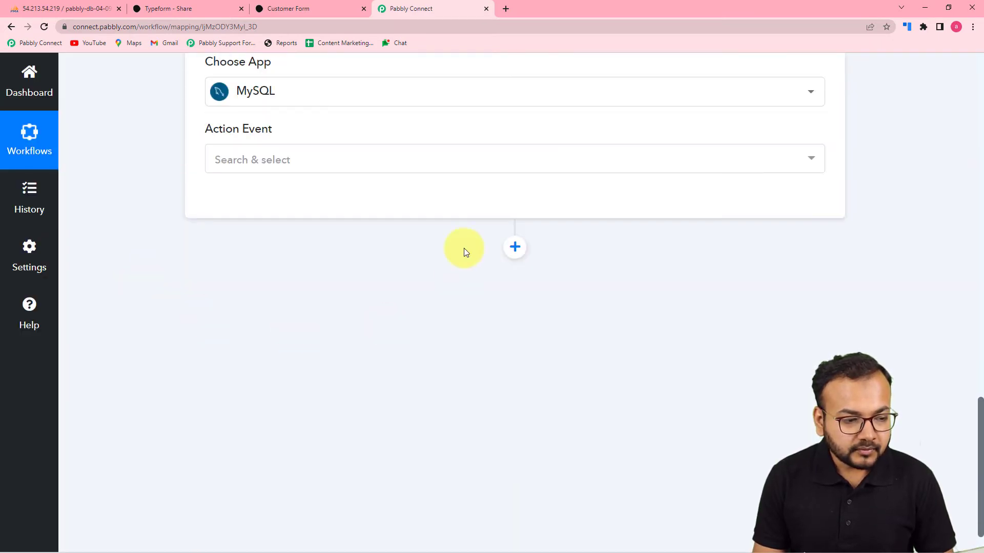
{"action": "left_click", "coordinate": [306, 155]}
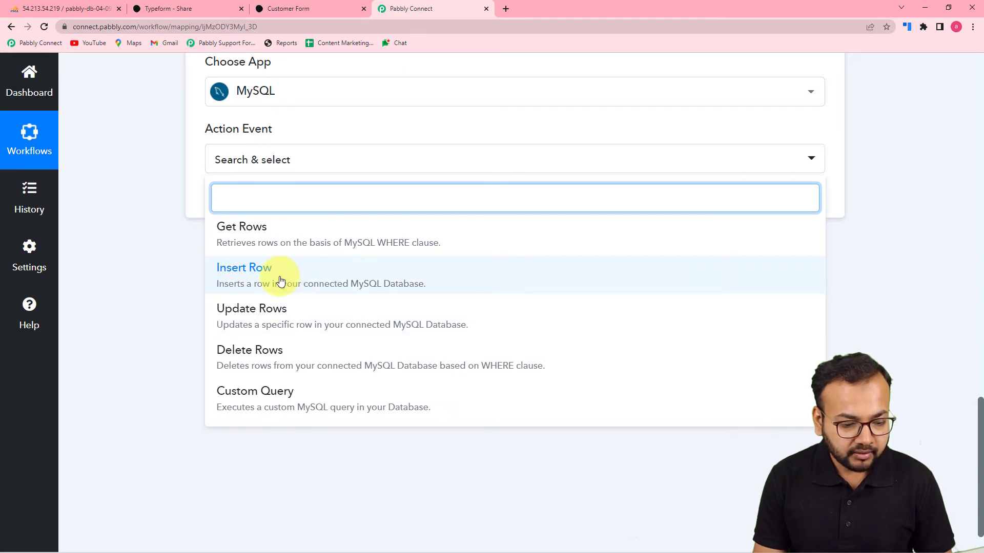
{"action": "left_click", "coordinate": [280, 281]}
Step: Save a new MySQL connection with the login, host, dbuilder database and port 3306
{"action": "left_click", "coordinate": [239, 200]}
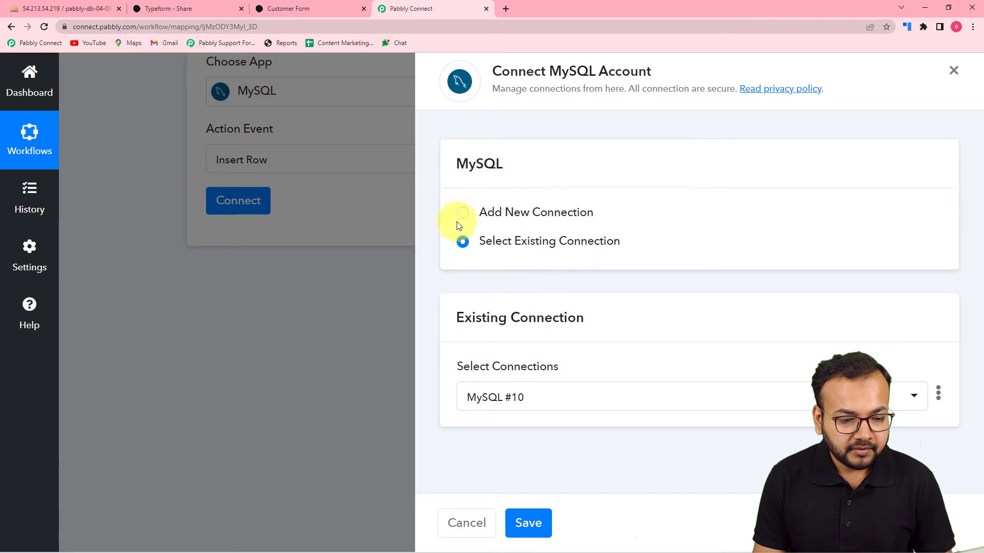
{"action": "left_click", "coordinate": [464, 213]}
{"action": "scroll", "coordinate": [524, 268], "scroll_direction": "down", "scroll_amount": 5}
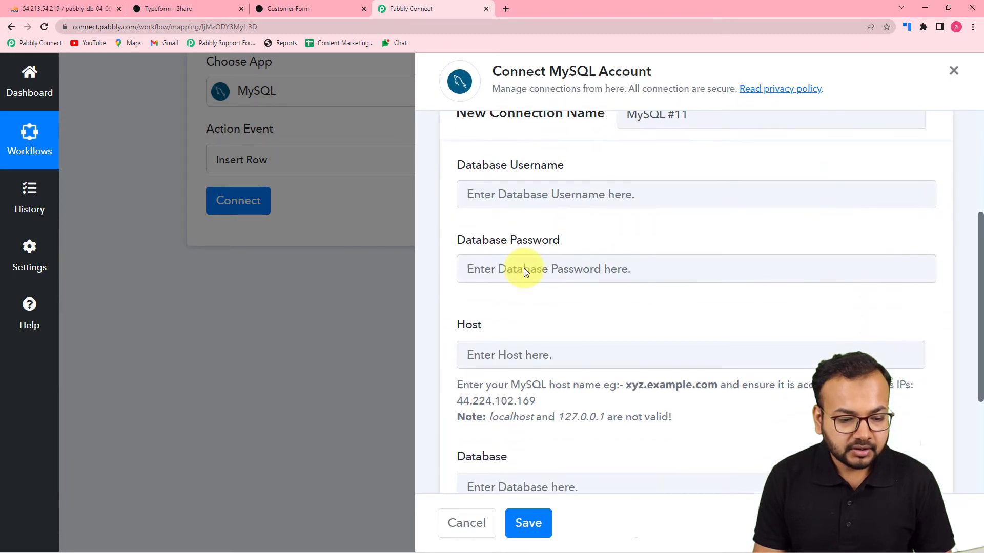
{"action": "scroll", "coordinate": [525, 268], "scroll_direction": "up", "scroll_amount": 2}
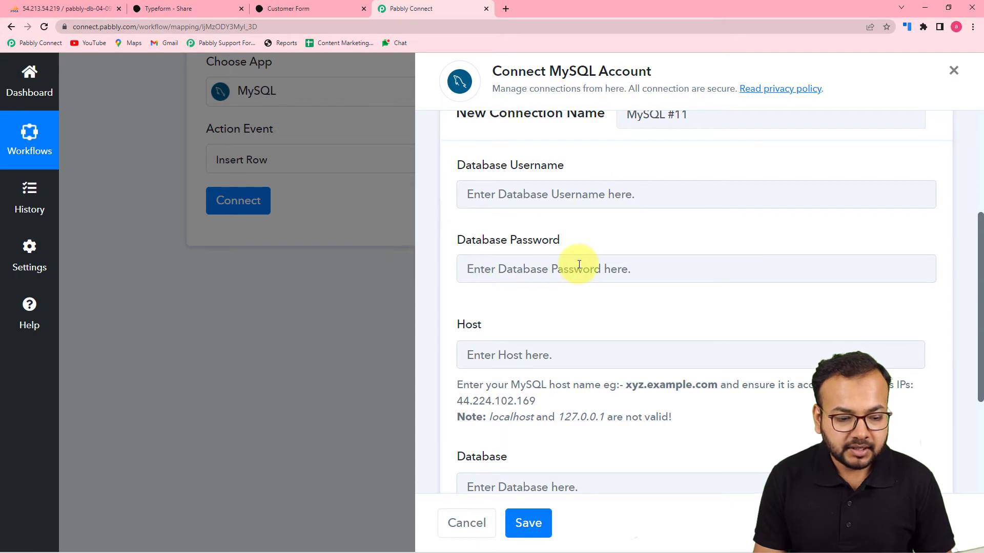
{"action": "scroll", "coordinate": [513, 256], "scroll_direction": "down", "scroll_amount": 2}
{"action": "scroll", "coordinate": [619, 300], "scroll_direction": "down", "scroll_amount": 2}
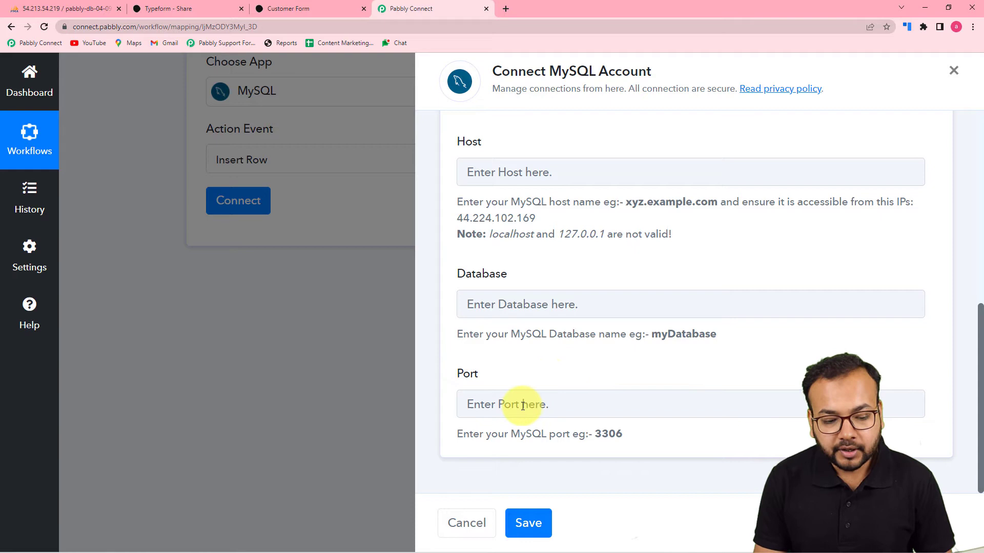
{"action": "scroll", "coordinate": [522, 406], "scroll_direction": "up", "scroll_amount": 7}
{"action": "scroll", "coordinate": [523, 405], "scroll_direction": "down", "scroll_amount": 3}
{"action": "scroll", "coordinate": [522, 406], "scroll_direction": "up", "scroll_amount": 3}
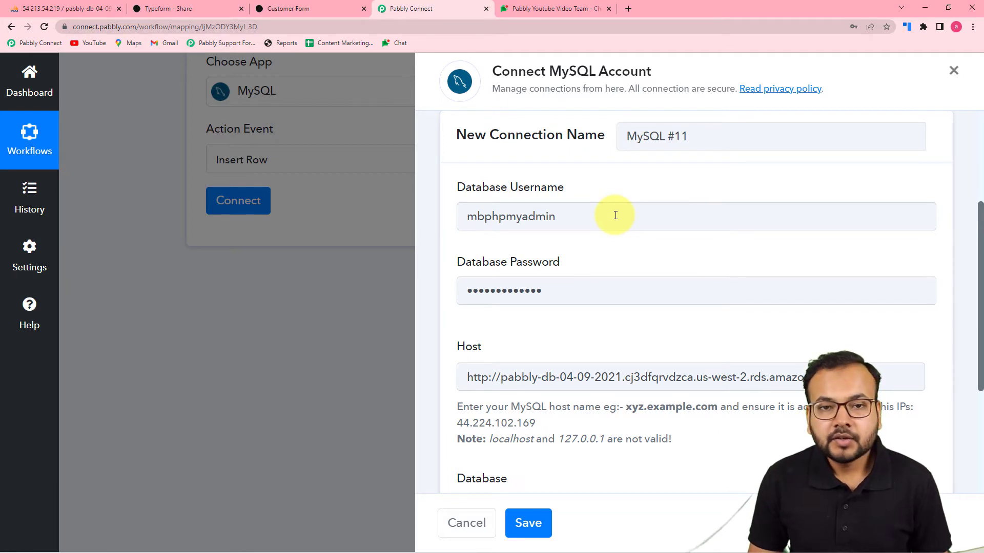
{"action": "scroll", "coordinate": [615, 216], "scroll_direction": "down", "scroll_amount": 1}
{"action": "scroll", "coordinate": [615, 213], "scroll_direction": "up", "scroll_amount": 1}
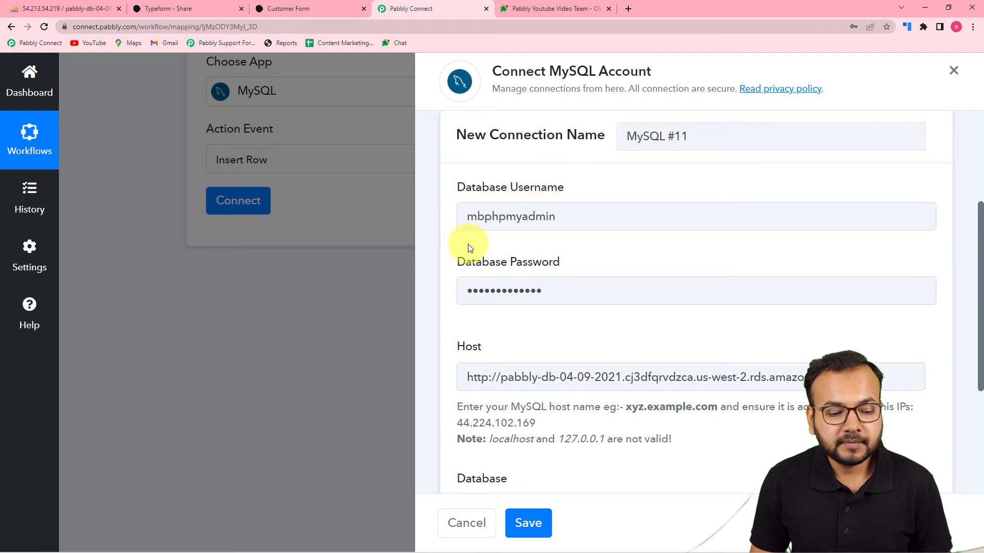
{"action": "scroll", "coordinate": [468, 246], "scroll_direction": "down", "scroll_amount": 4}
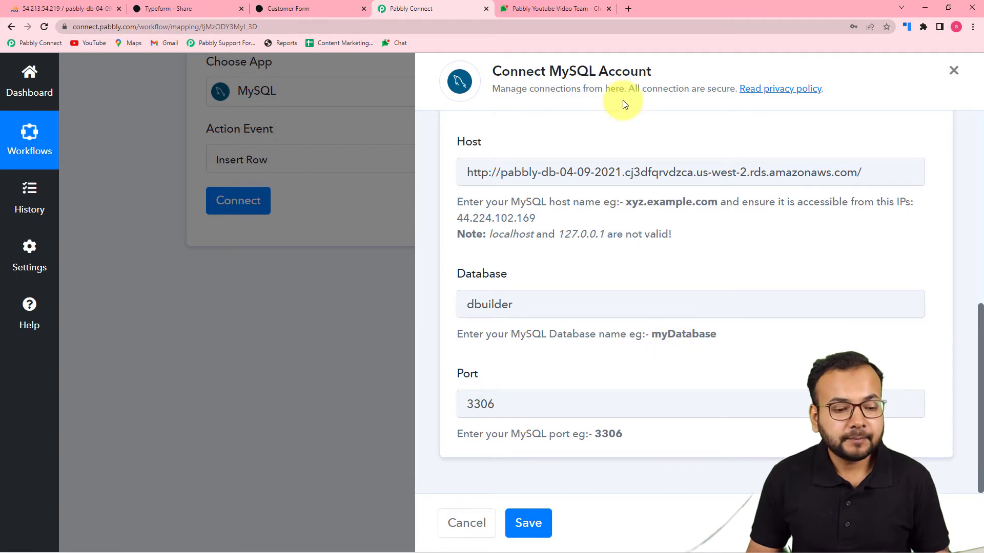
{"action": "scroll", "coordinate": [577, 220], "scroll_direction": "up", "scroll_amount": 3}
{"action": "scroll", "coordinate": [578, 223], "scroll_direction": "down", "scroll_amount": 3}
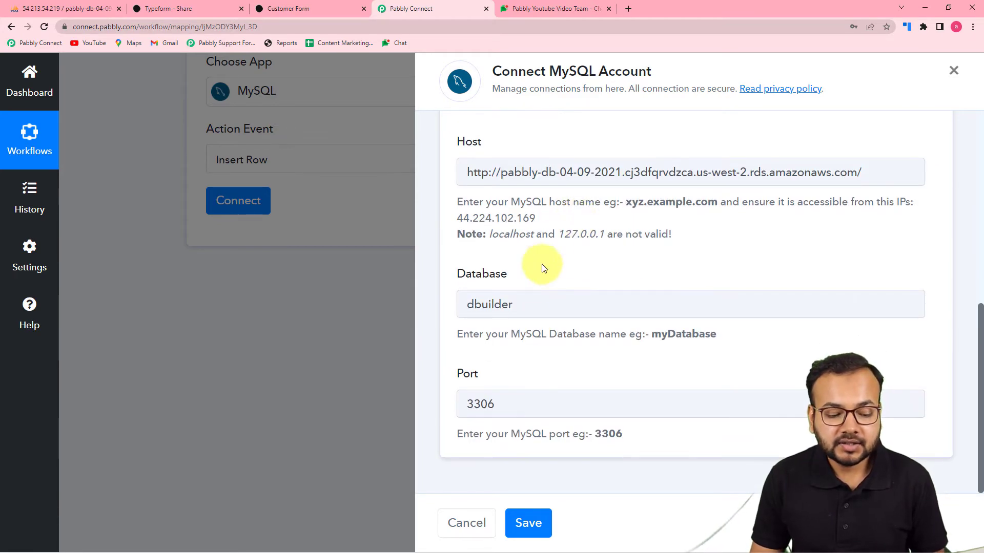
{"action": "left_click", "coordinate": [521, 523]}
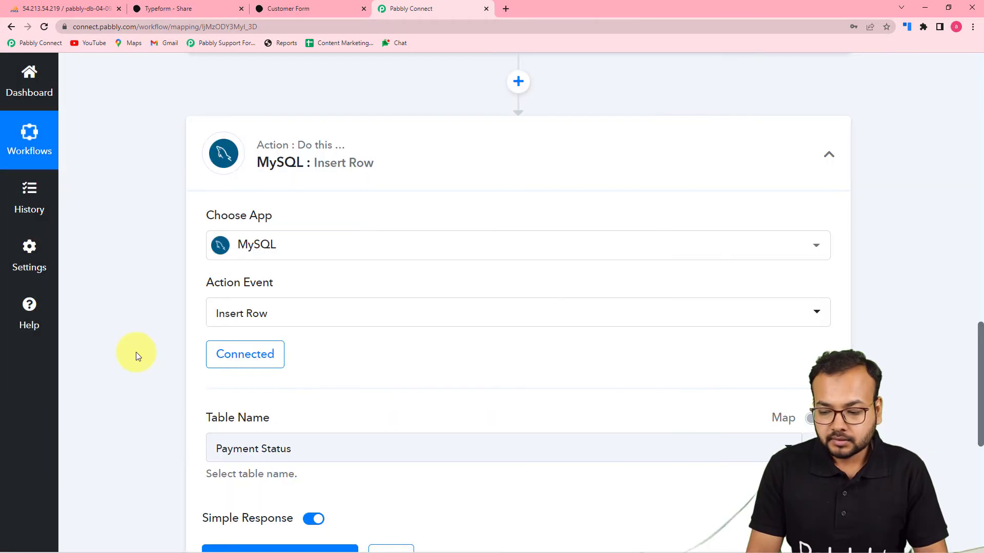
{"action": "scroll", "coordinate": [136, 352], "scroll_direction": "down", "scroll_amount": 2}
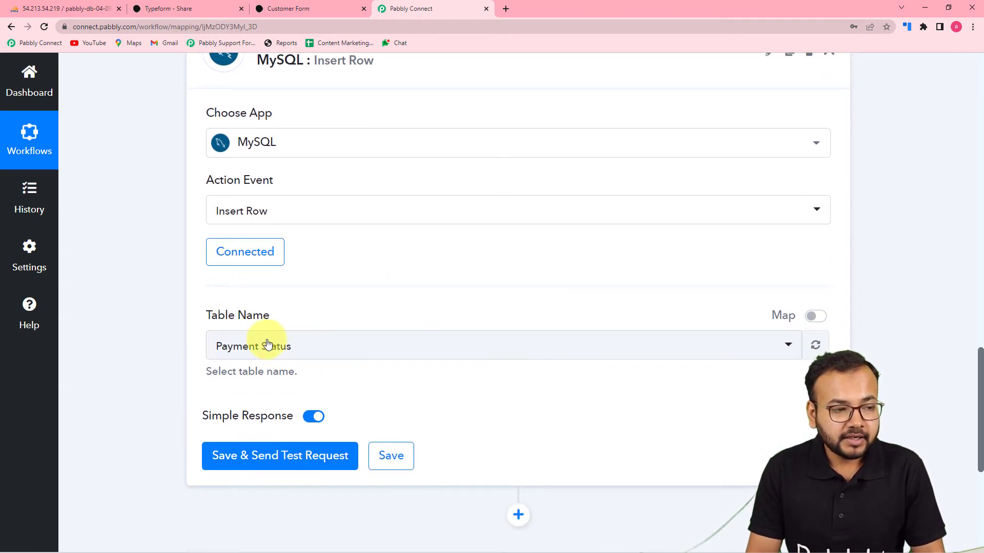
{"action": "left_click", "coordinate": [51, 15]}
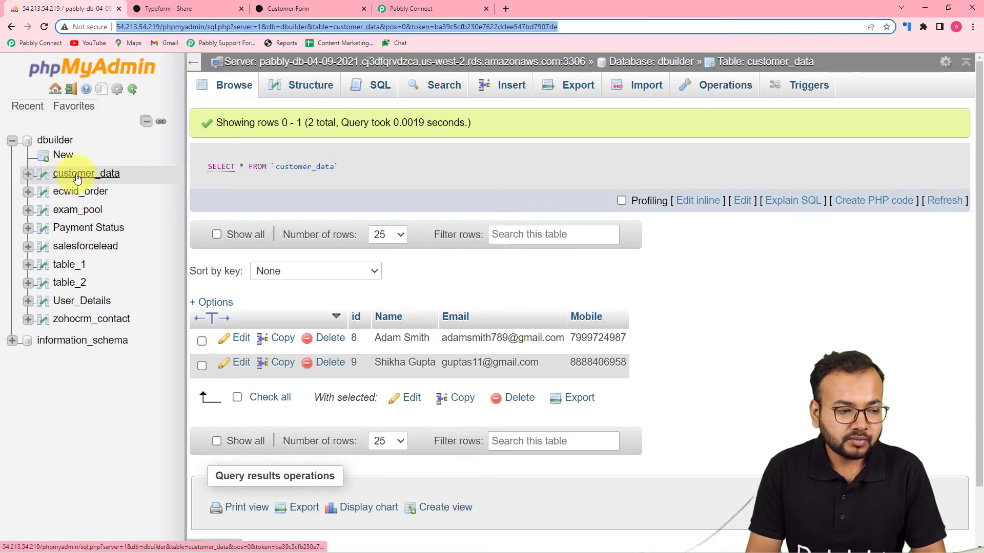
{"action": "left_click", "coordinate": [405, 8]}
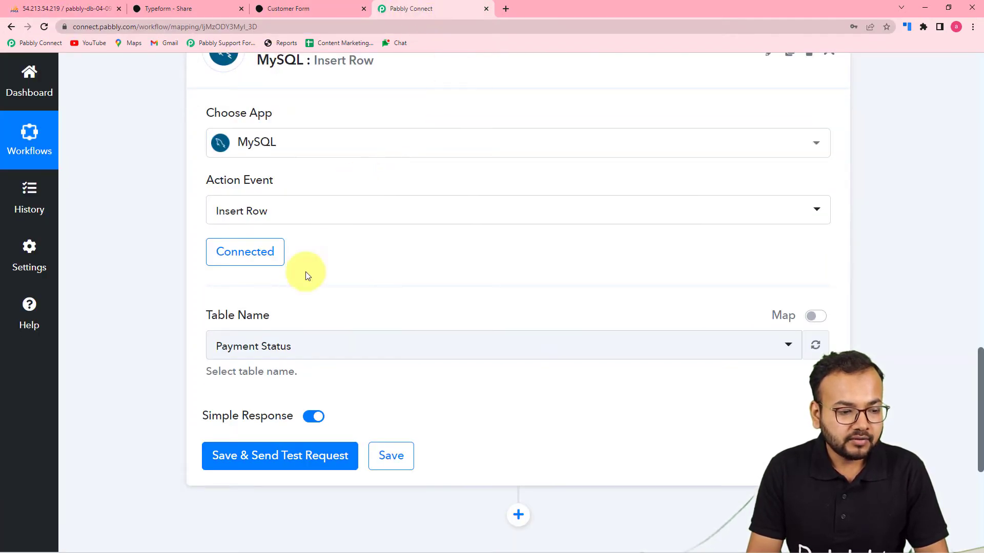
{"action": "left_click", "coordinate": [298, 358]}
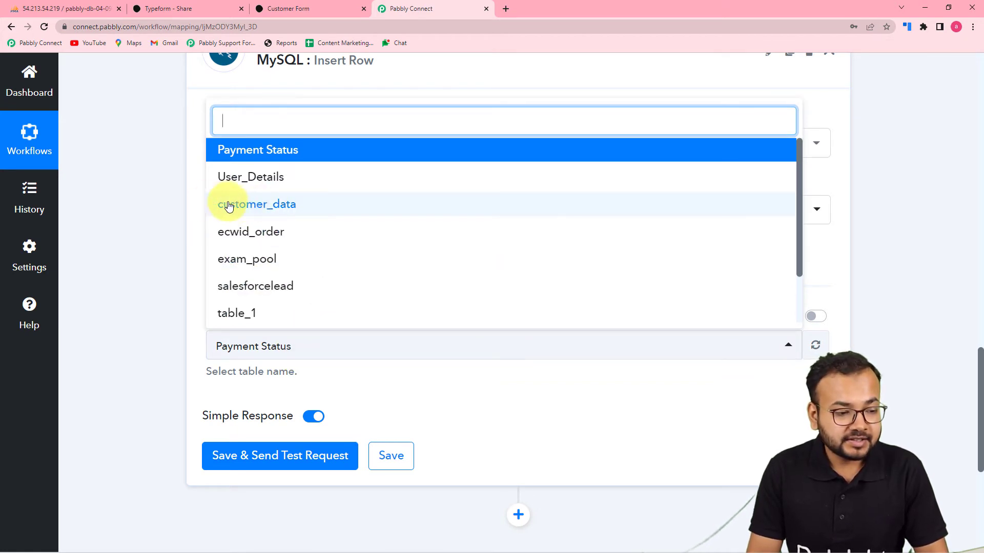
{"action": "left_click", "coordinate": [248, 204]}
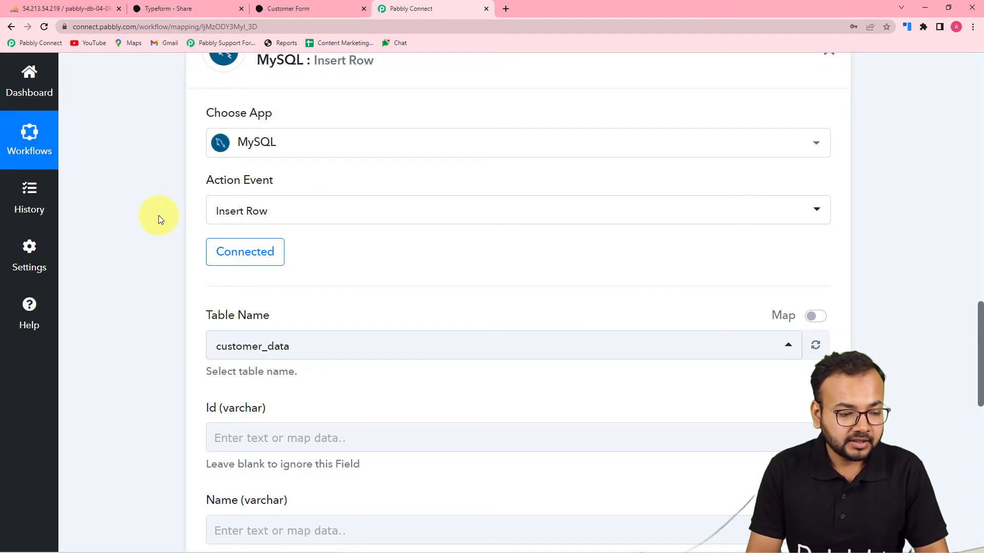
{"action": "scroll", "coordinate": [158, 215], "scroll_direction": "down", "scroll_amount": 4}
{"action": "scroll", "coordinate": [158, 215], "scroll_direction": "down", "scroll_amount": 2}
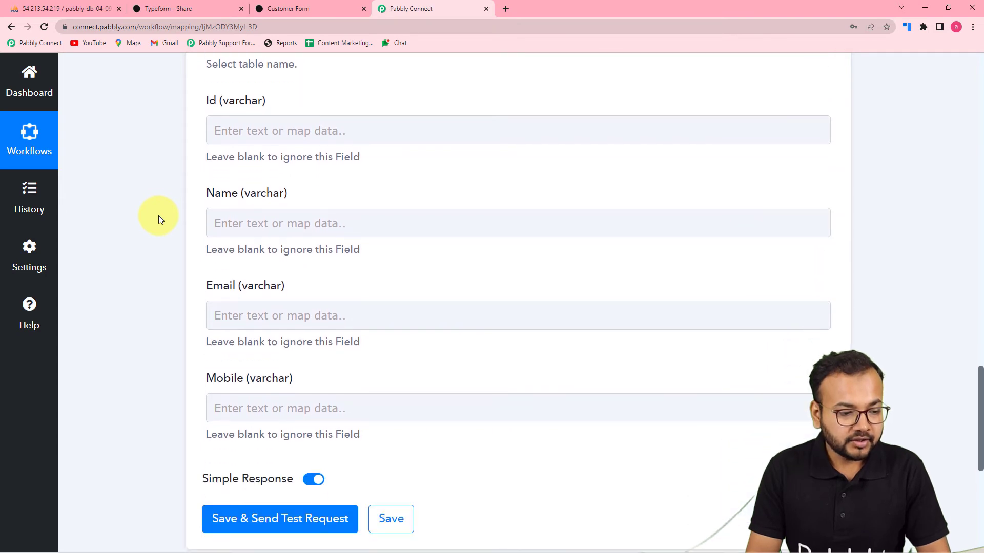
{"action": "left_click", "coordinate": [275, 141]}
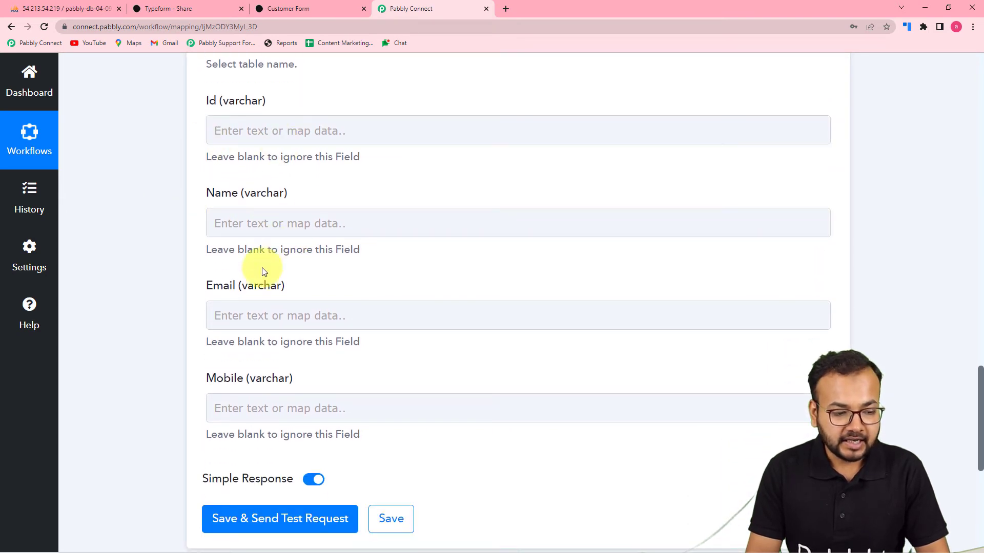
{"action": "left_click", "coordinate": [276, 413]}
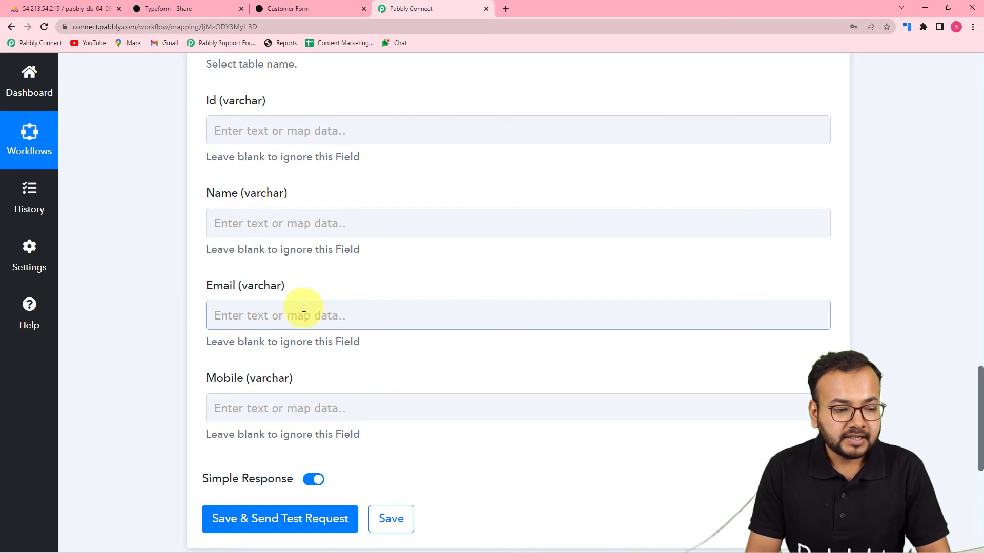
{"action": "scroll", "coordinate": [164, 274], "scroll_direction": "up", "scroll_amount": 10}
{"action": "scroll", "coordinate": [164, 276], "scroll_direction": "up", "scroll_amount": 8}
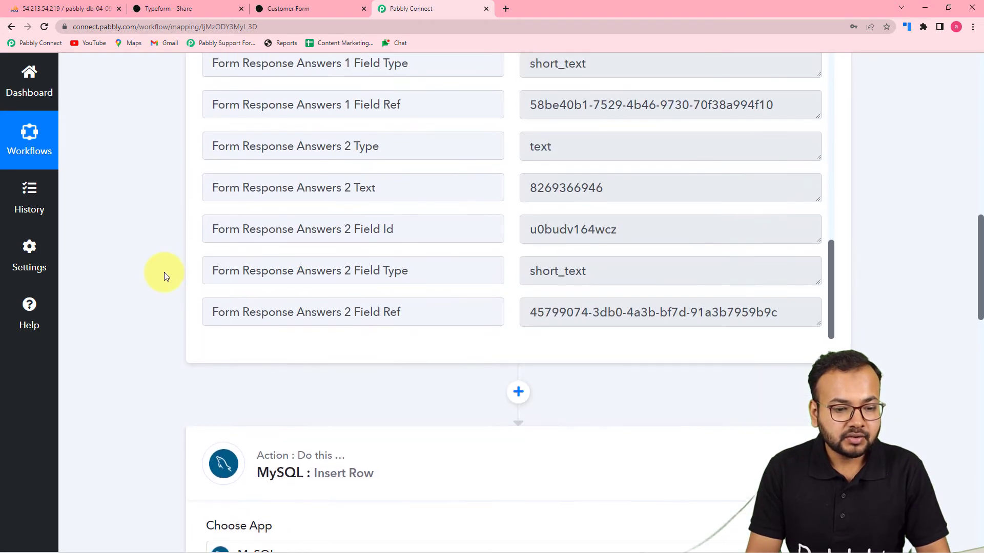
{"action": "scroll", "coordinate": [392, 367], "scroll_direction": "up", "scroll_amount": 3}
{"action": "scroll", "coordinate": [390, 369], "scroll_direction": "up", "scroll_amount": 15}
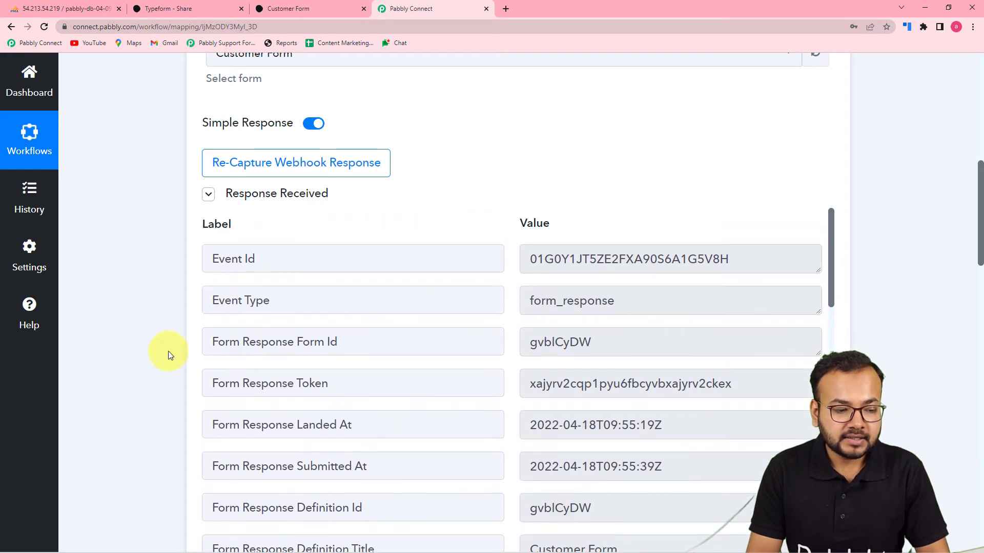
{"action": "scroll", "coordinate": [149, 349], "scroll_direction": "down", "scroll_amount": 5}
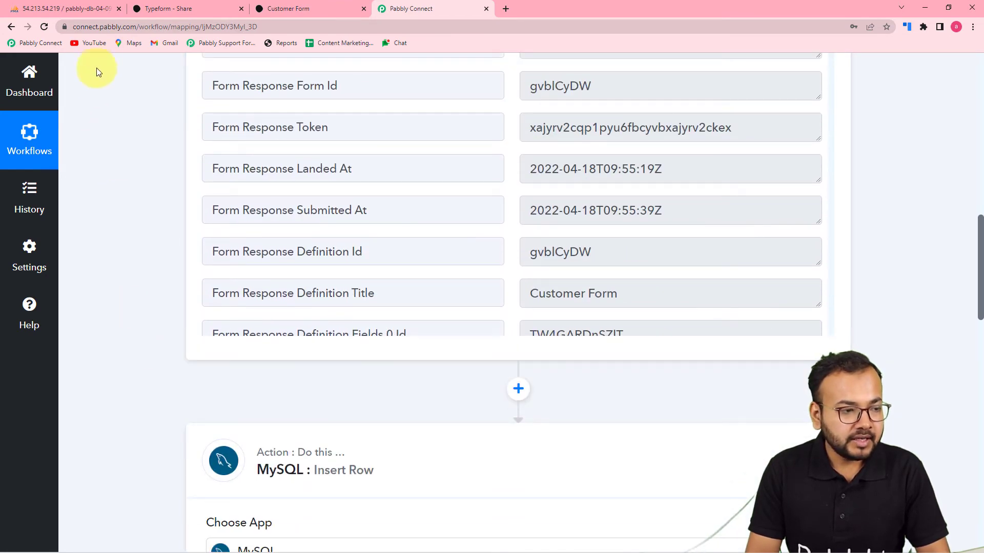
{"action": "scroll", "coordinate": [145, 251], "scroll_direction": "down", "scroll_amount": 11}
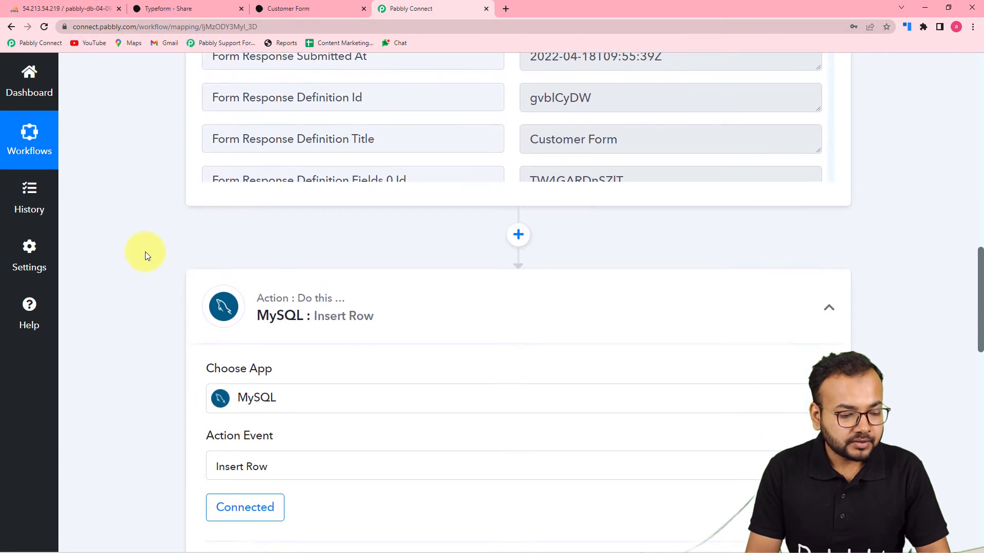
{"action": "left_click", "coordinate": [99, 4]}
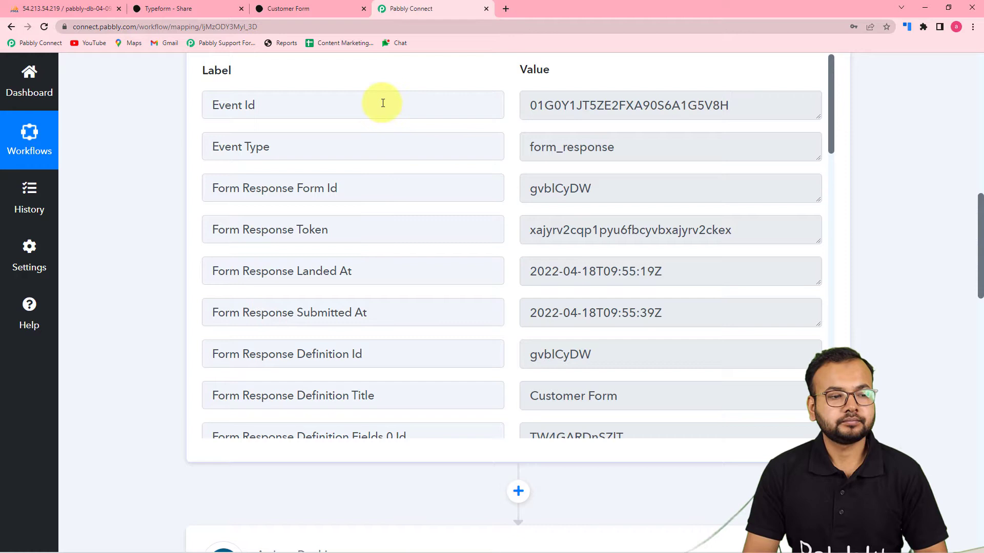
{"action": "scroll", "coordinate": [533, 162], "scroll_direction": "down", "scroll_amount": 2}
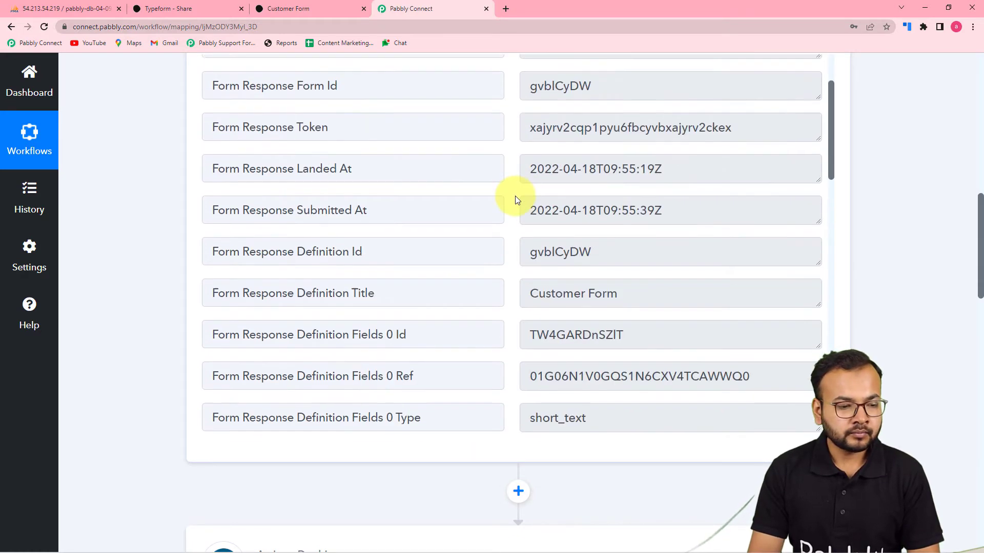
{"action": "scroll", "coordinate": [506, 206], "scroll_direction": "up", "scroll_amount": 2}
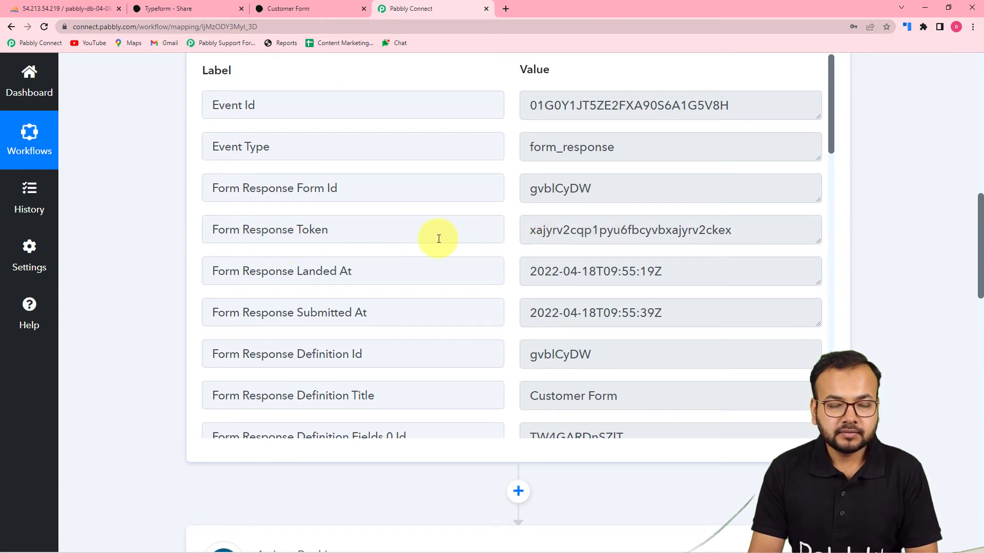
{"action": "scroll", "coordinate": [394, 245], "scroll_direction": "up", "scroll_amount": 2}
{"action": "scroll", "coordinate": [394, 245], "scroll_direction": "down", "scroll_amount": 2}
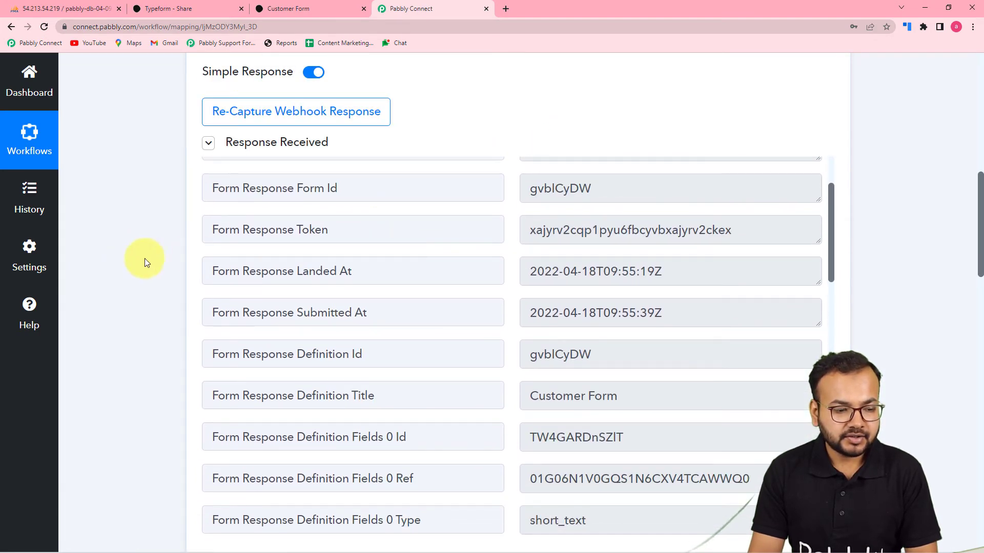
{"action": "scroll", "coordinate": [171, 263], "scroll_direction": "down", "scroll_amount": 15}
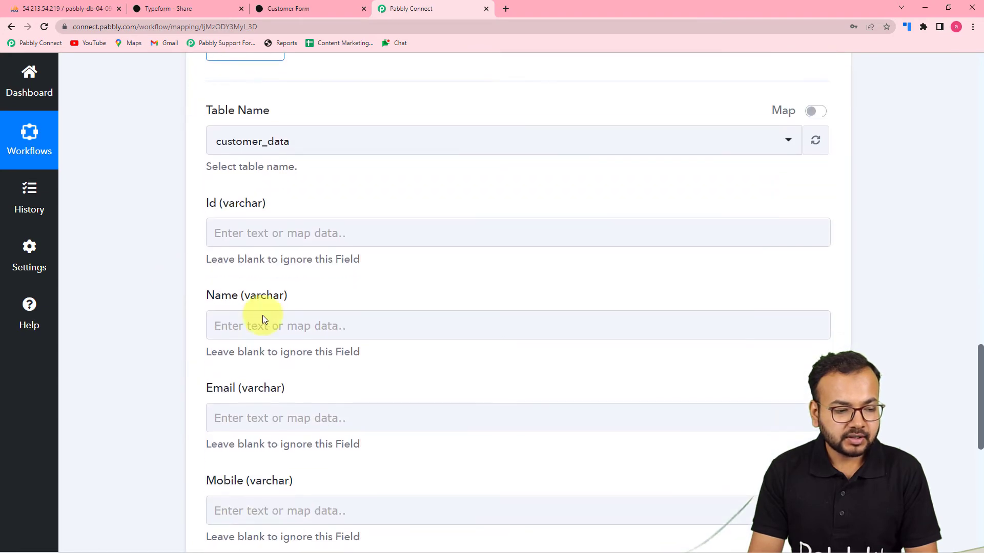
{"action": "left_click", "coordinate": [285, 233]}
{"action": "scroll", "coordinate": [285, 233], "scroll_direction": "down", "scroll_amount": 4}
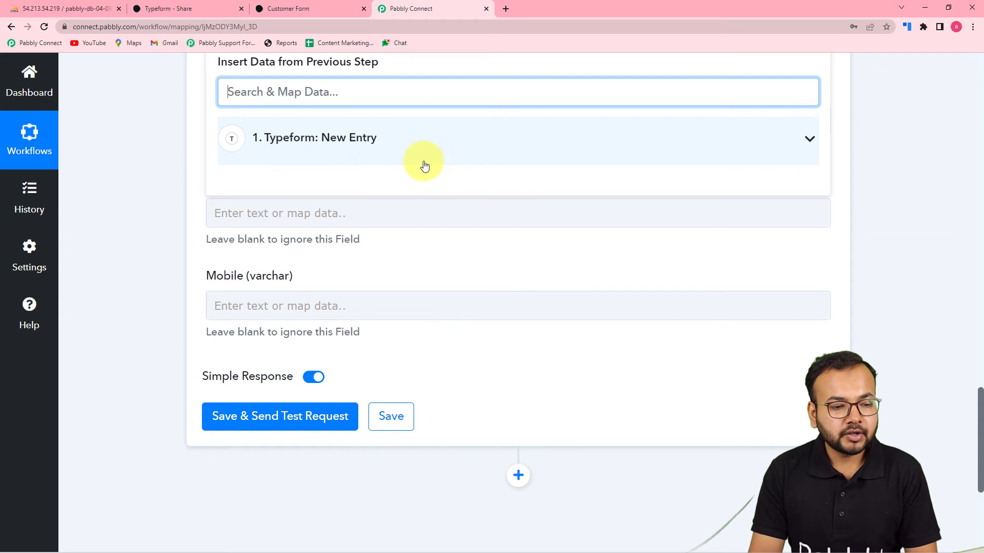
Step: Map the Form Response Token into Id and Typeform Answers 0 Text into Name
{"action": "left_click", "coordinate": [399, 145]}
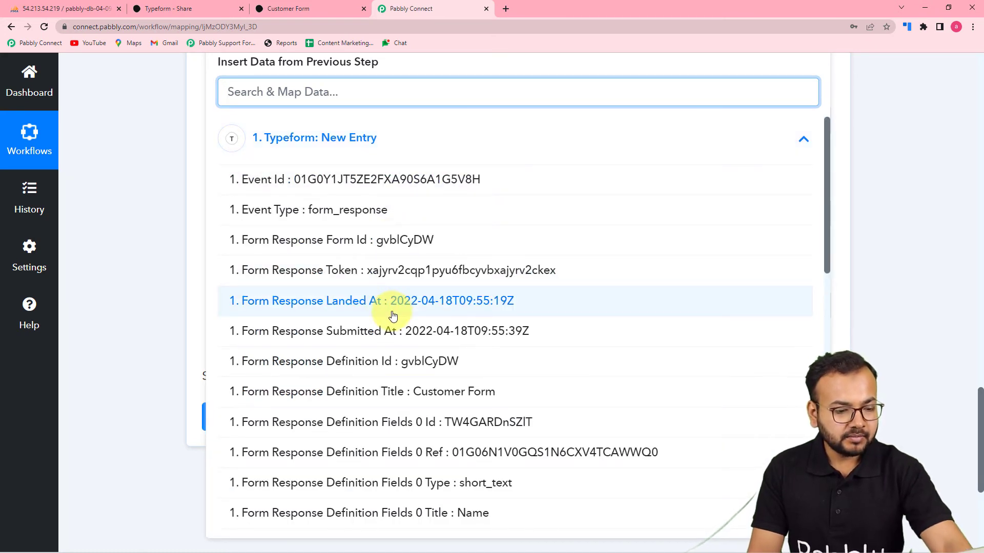
{"action": "left_click", "coordinate": [419, 271]}
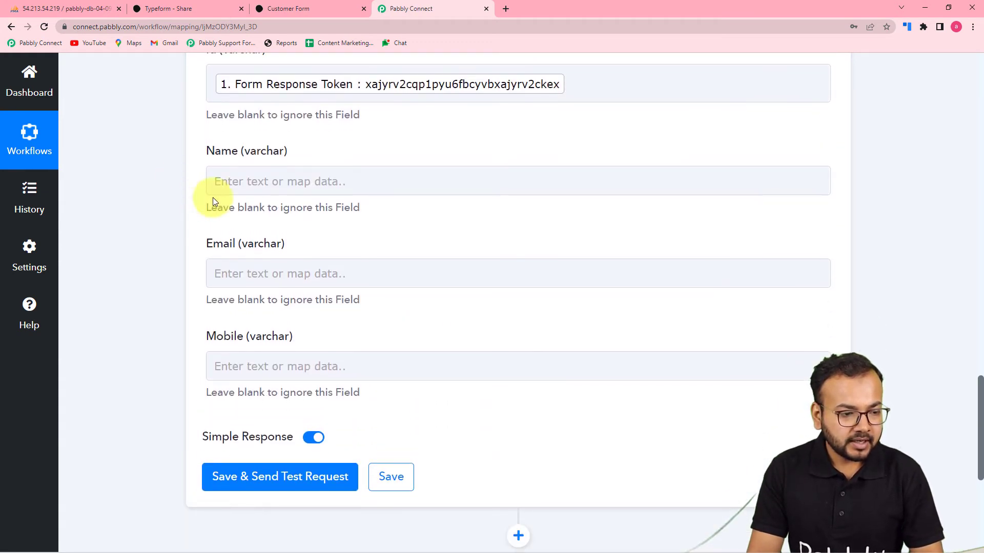
{"action": "left_click", "coordinate": [325, 183]}
{"action": "left_click", "coordinate": [377, 310]}
{"action": "scroll", "coordinate": [395, 333], "scroll_direction": "down", "scroll_amount": 7}
{"action": "scroll", "coordinate": [403, 355], "scroll_direction": "down", "scroll_amount": 3}
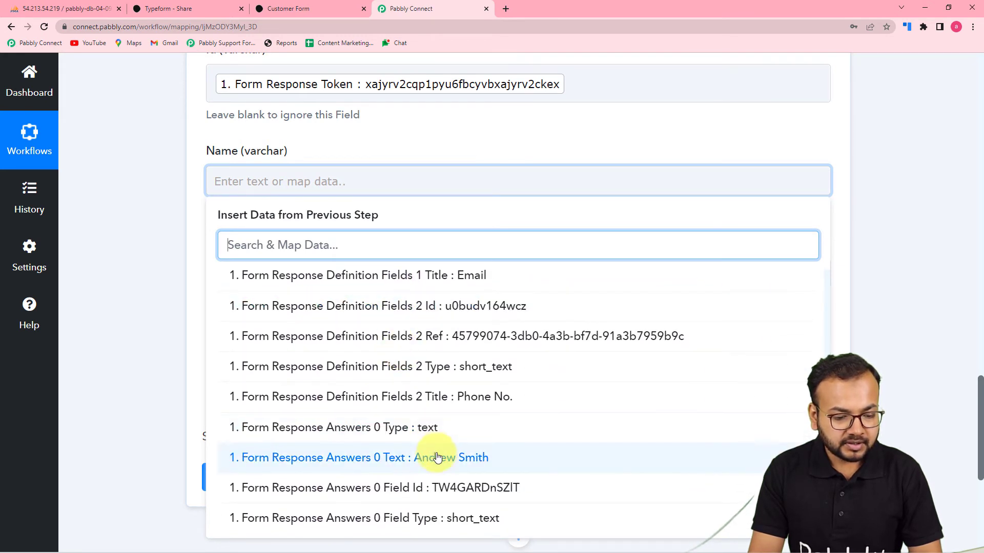
{"action": "left_click", "coordinate": [439, 458]}
Step: Map Typeform Answers 1 Text into the Email field
{"action": "scroll", "coordinate": [184, 306], "scroll_direction": "down", "scroll_amount": 3}
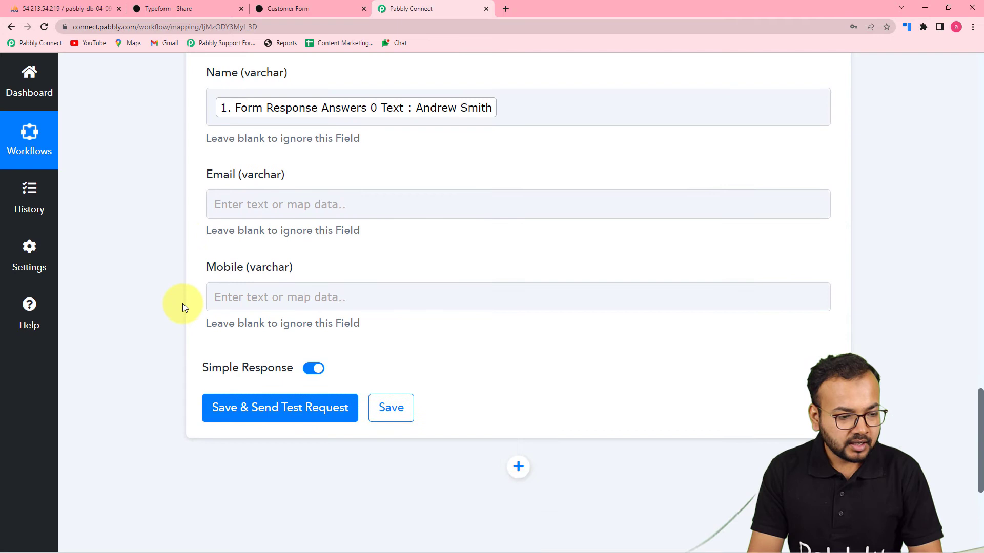
{"action": "left_click", "coordinate": [360, 190]}
{"action": "left_click", "coordinate": [362, 287]}
{"action": "scroll", "coordinate": [431, 377], "scroll_direction": "down", "scroll_amount": 2}
{"action": "scroll", "coordinate": [430, 376], "scroll_direction": "down", "scroll_amount": 8}
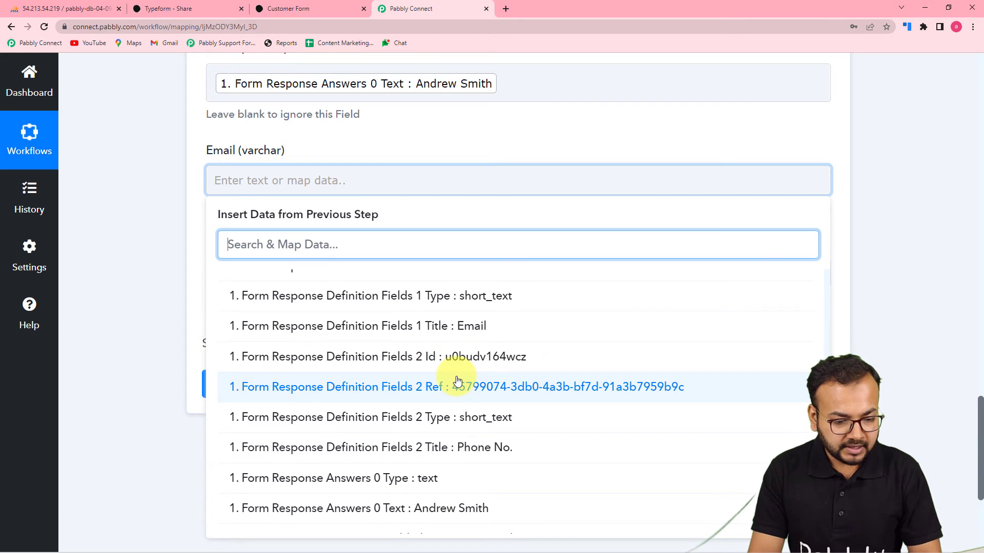
{"action": "scroll", "coordinate": [458, 380], "scroll_direction": "down", "scroll_amount": 7}
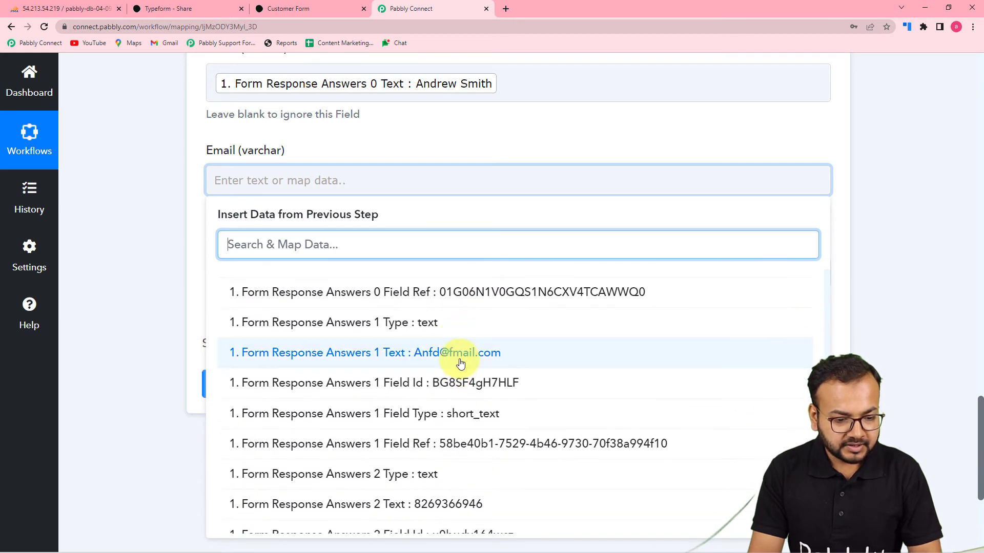
{"action": "left_click", "coordinate": [460, 363]}
{"action": "left_click", "coordinate": [154, 252]}
{"action": "scroll", "coordinate": [352, 220], "scroll_direction": "down", "scroll_amount": 3}
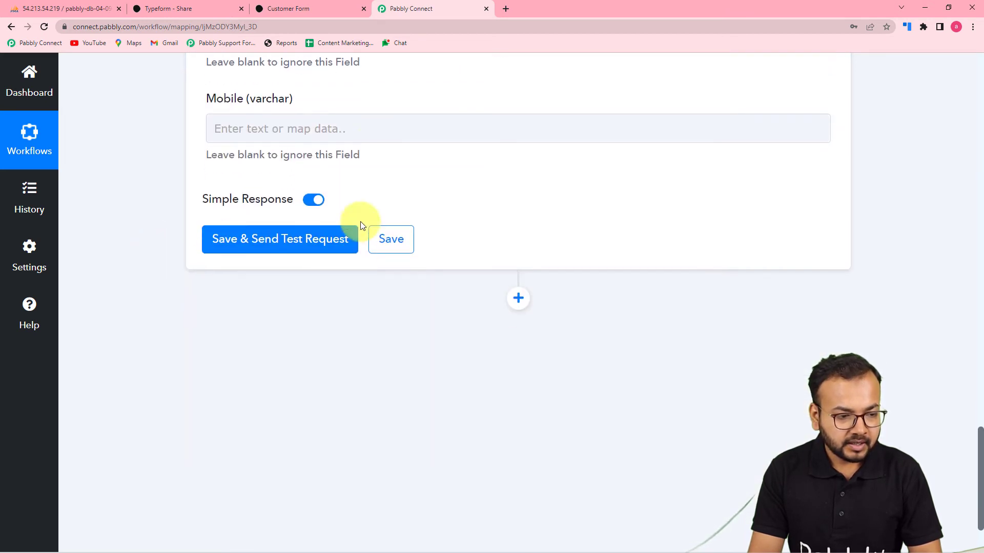
Step: Map Typeform Answers 2 Text into the Mobile field
{"action": "left_click", "coordinate": [373, 130]}
{"action": "left_click", "coordinate": [384, 257]}
{"action": "scroll", "coordinate": [401, 418], "scroll_direction": "down", "scroll_amount": 3}
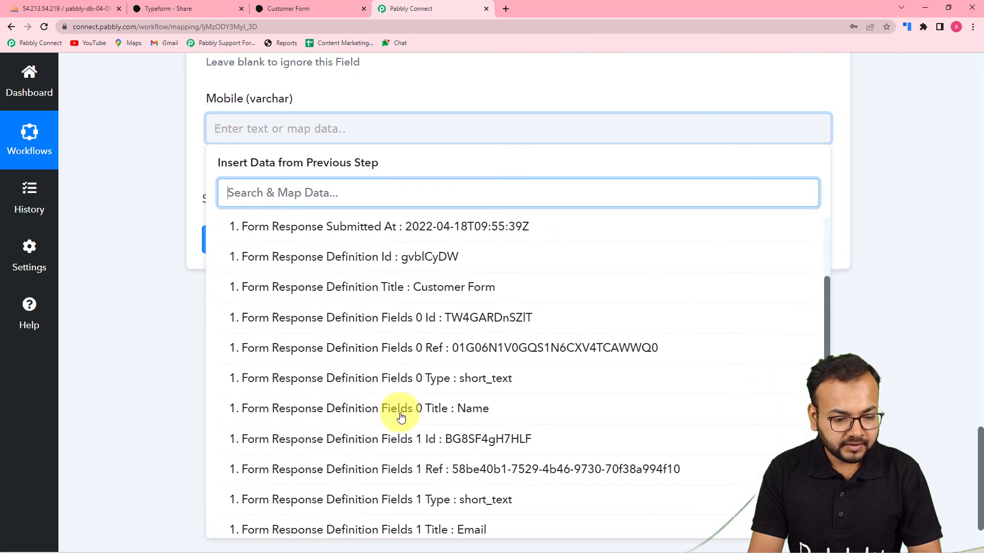
{"action": "scroll", "coordinate": [400, 418], "scroll_direction": "down", "scroll_amount": 9}
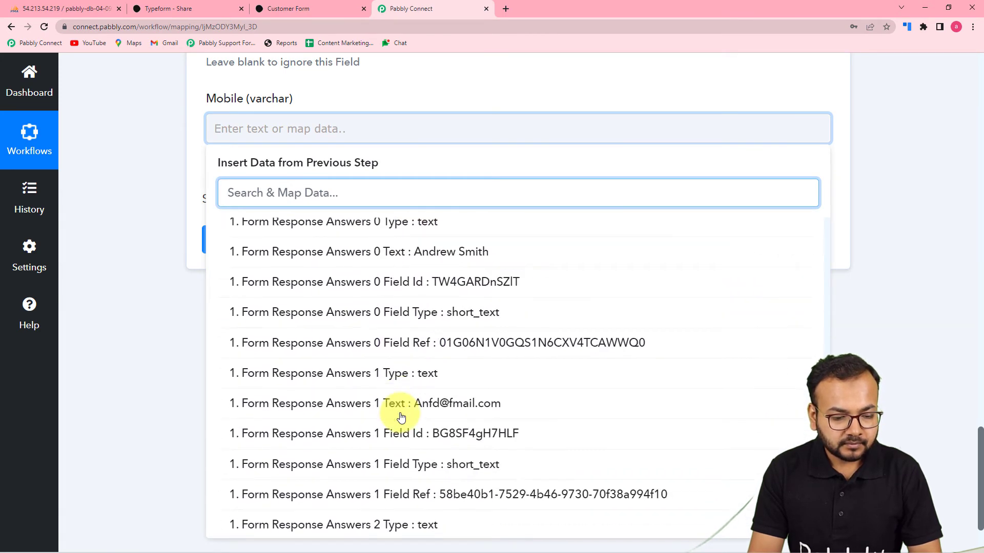
{"action": "scroll", "coordinate": [401, 417], "scroll_direction": "down", "scroll_amount": 3}
{"action": "left_click", "coordinate": [435, 423]}
{"action": "left_click", "coordinate": [137, 248]}
{"action": "scroll", "coordinate": [137, 248], "scroll_direction": "up", "scroll_amount": 3}
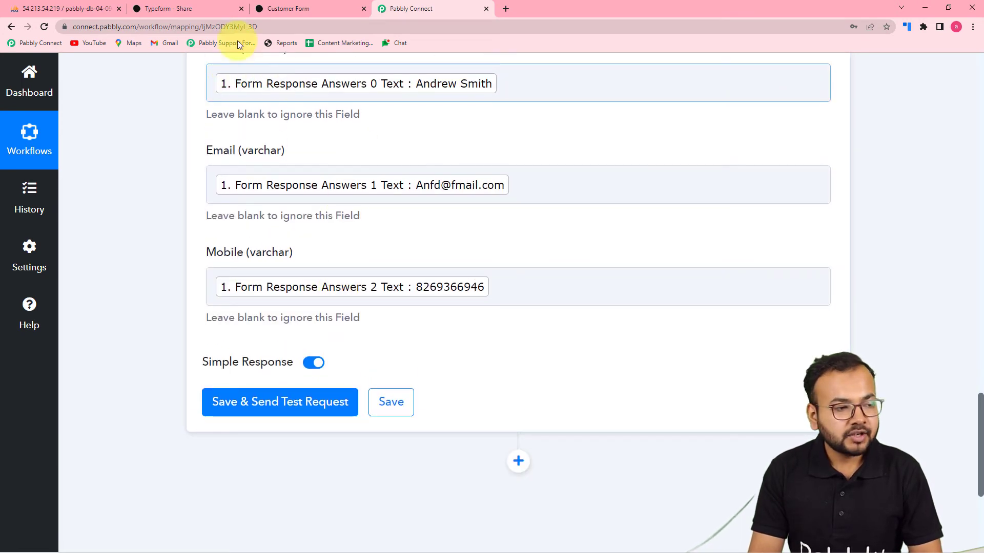
Step: Save the Insert Row mapping and send a test request to MySQL
{"action": "left_click", "coordinate": [39, 8]}
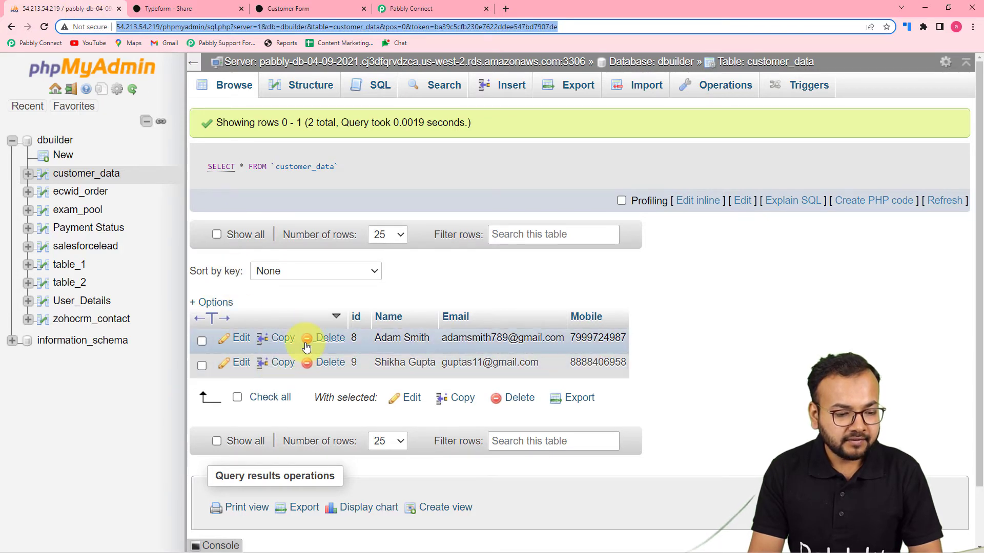
{"action": "left_click", "coordinate": [403, 11]}
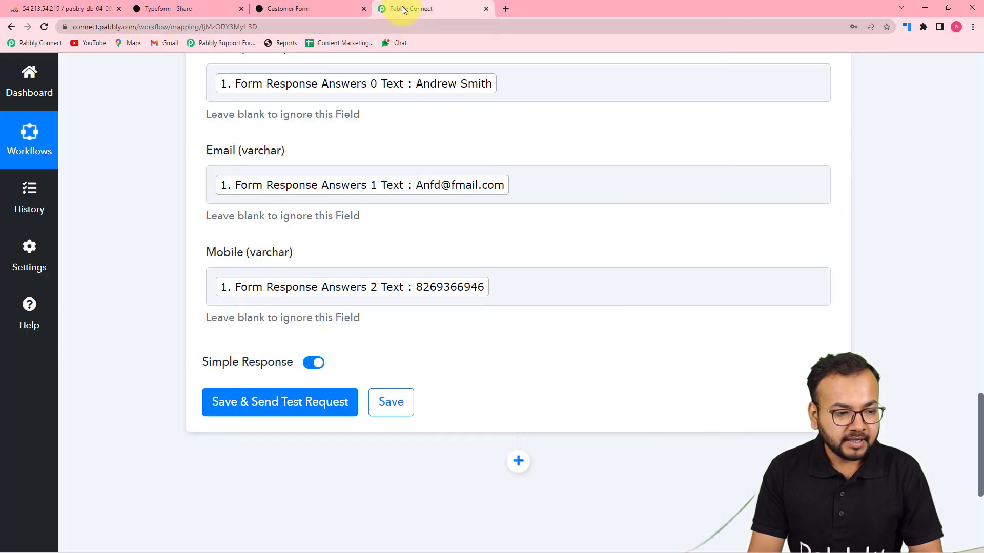
{"action": "left_click", "coordinate": [231, 402]}
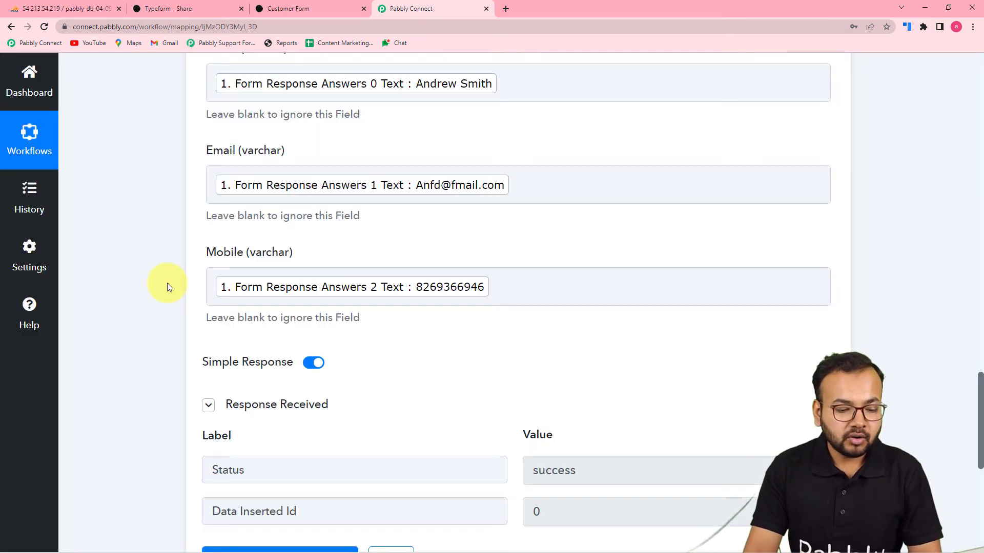
Step: Confirm the success response, then reload phpMyAdmin's customer_data table to see the new row
{"action": "scroll", "coordinate": [168, 283], "scroll_direction": "down", "scroll_amount": 4}
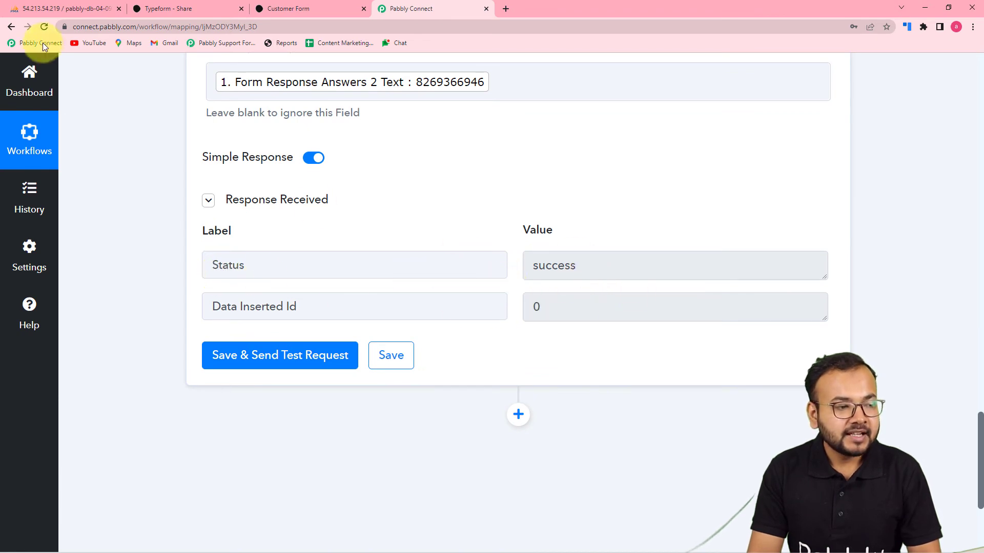
{"action": "left_click", "coordinate": [74, 9]}
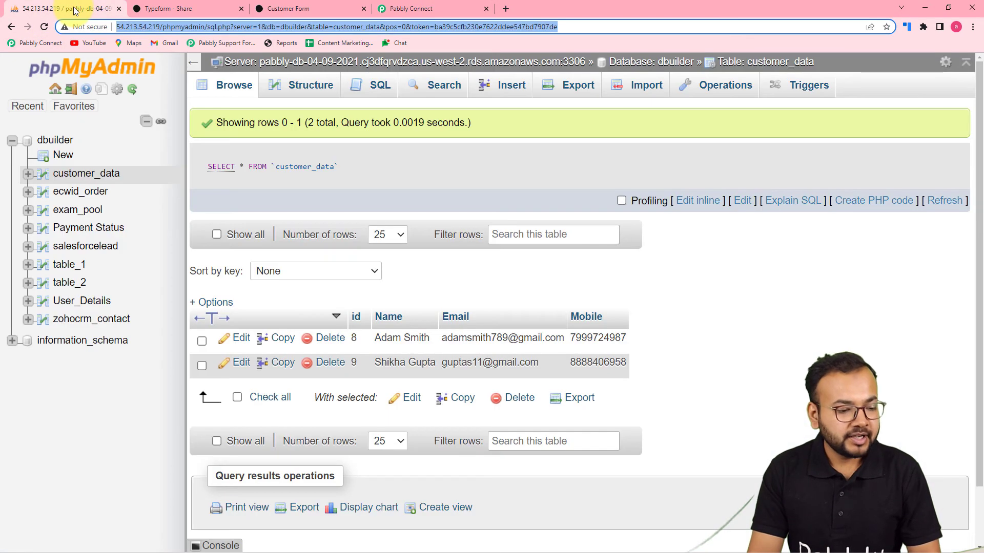
{"action": "left_click", "coordinate": [45, 27]}
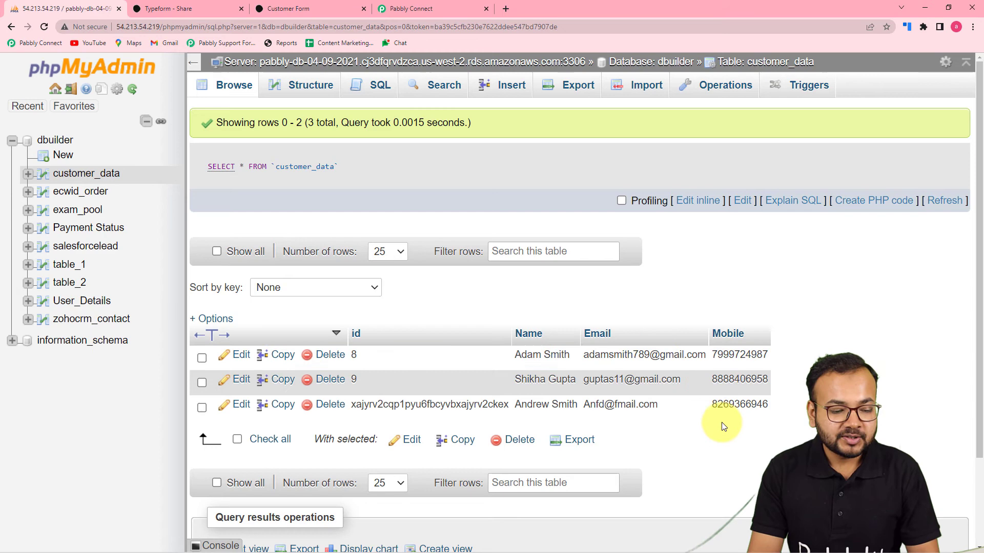
Step: Go back to the Pabbly Connect workflow
{"action": "left_click", "coordinate": [413, 12]}
Step: Review the Typeform New Entry data and the Id, Name, Email, Mobile mappings, then reopen customer_data
{"action": "scroll", "coordinate": [349, 291], "scroll_direction": "up", "scroll_amount": 15}
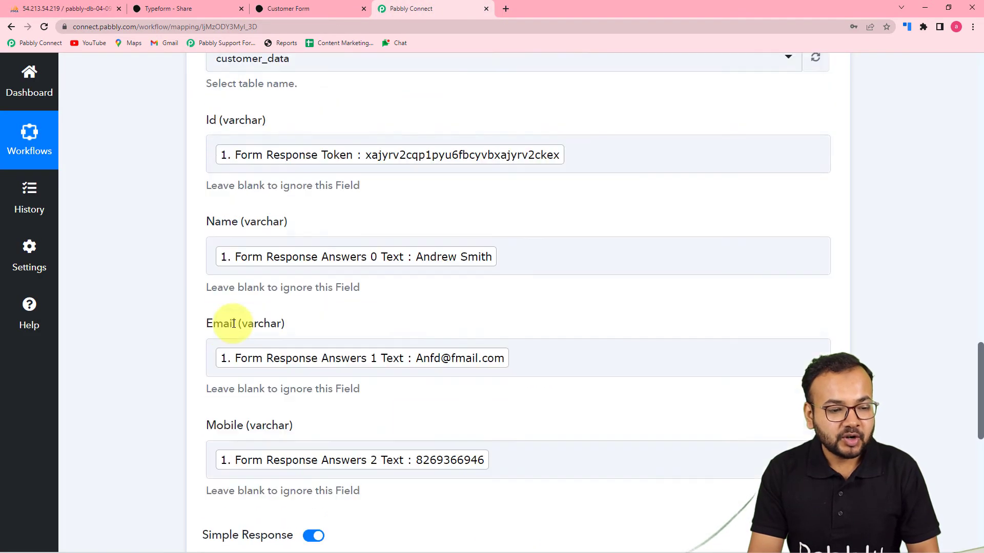
{"action": "scroll", "coordinate": [233, 327], "scroll_direction": "up", "scroll_amount": 15}
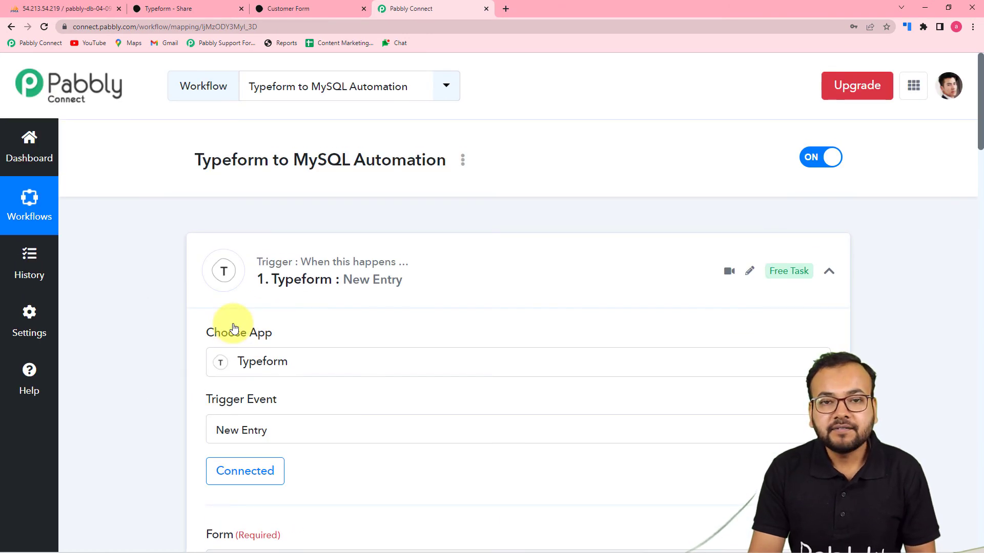
{"action": "scroll", "coordinate": [233, 328], "scroll_direction": "down", "scroll_amount": 3}
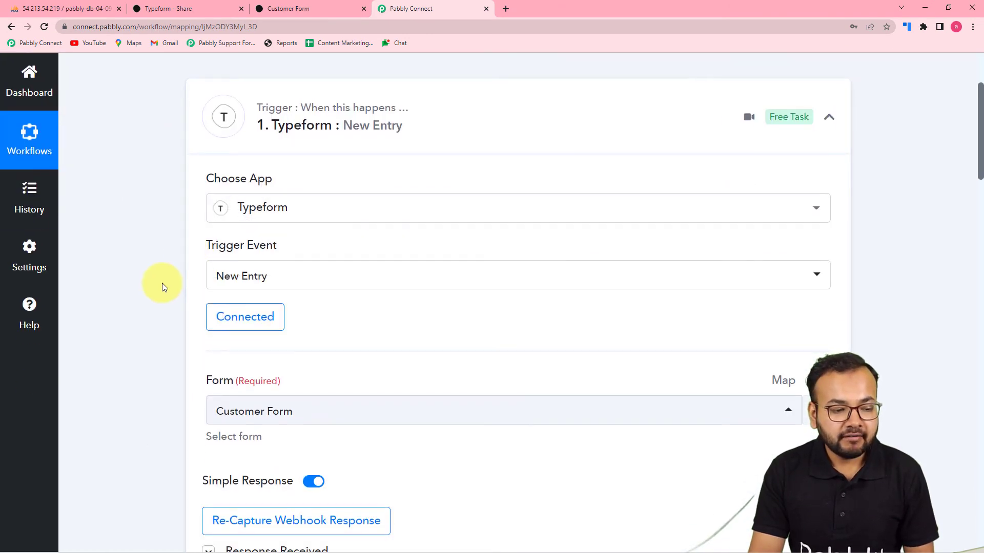
{"action": "scroll", "coordinate": [162, 285], "scroll_direction": "down", "scroll_amount": 3}
{"action": "scroll", "coordinate": [161, 285], "scroll_direction": "down", "scroll_amount": 1}
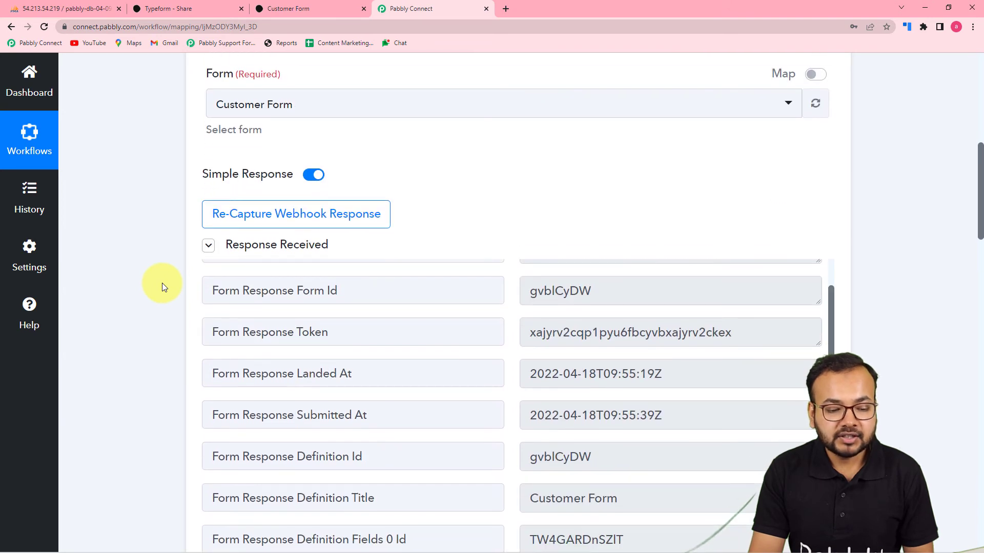
{"action": "scroll", "coordinate": [161, 283], "scroll_direction": "down", "scroll_amount": 2}
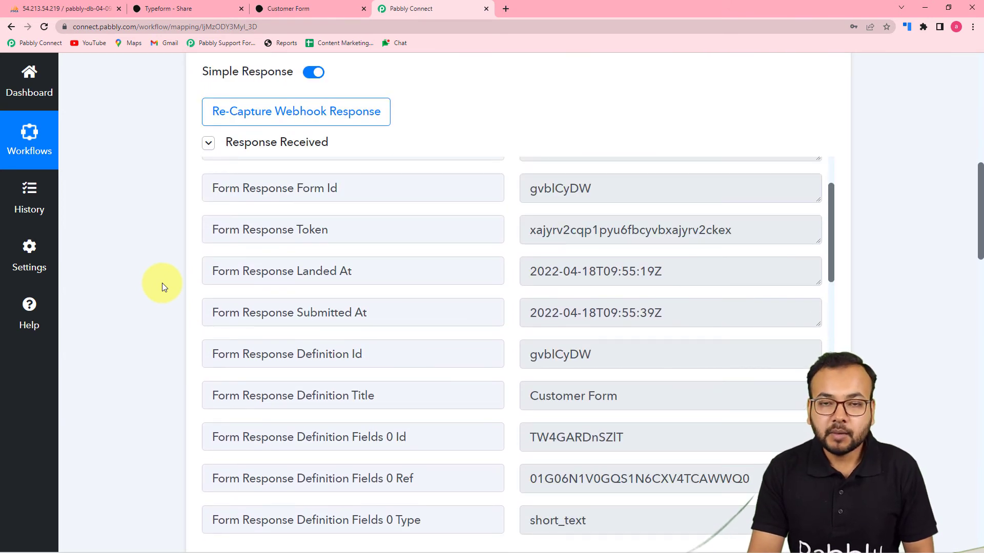
{"action": "scroll", "coordinate": [162, 283], "scroll_direction": "down", "scroll_amount": 4}
{"action": "scroll", "coordinate": [162, 283], "scroll_direction": "down", "scroll_amount": 6}
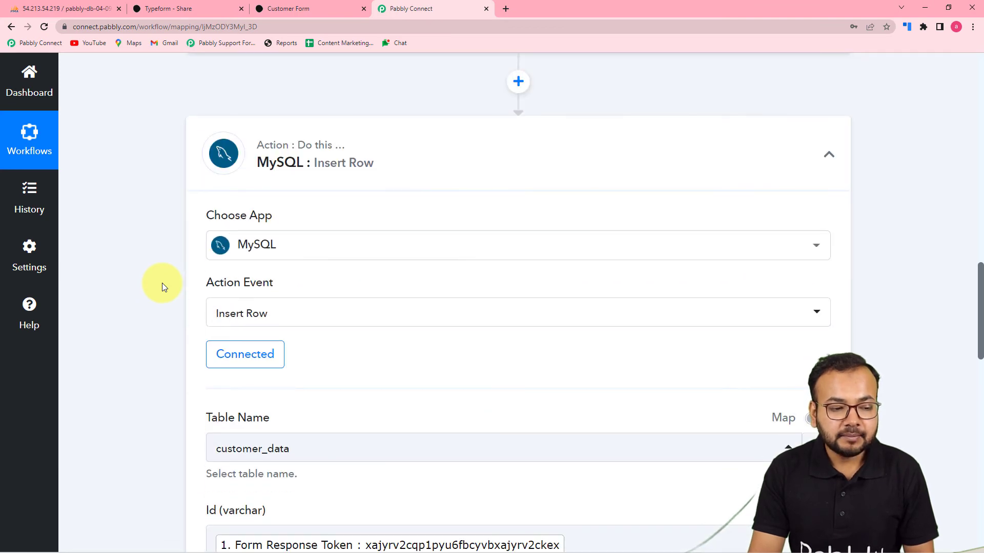
{"action": "scroll", "coordinate": [162, 283], "scroll_direction": "down", "scroll_amount": 6}
{"action": "scroll", "coordinate": [162, 287], "scroll_direction": "down", "scroll_amount": 2}
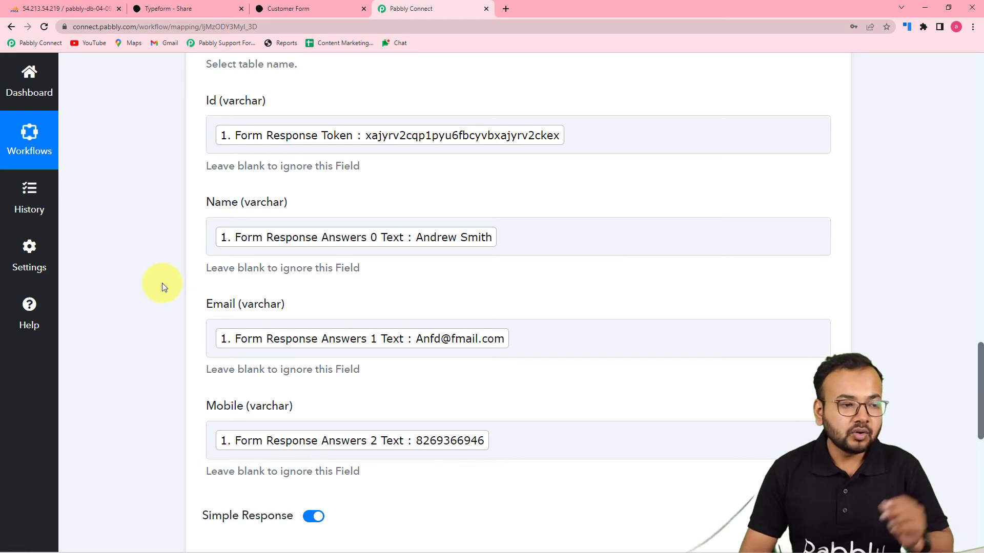
{"action": "left_click", "coordinate": [66, 10]}
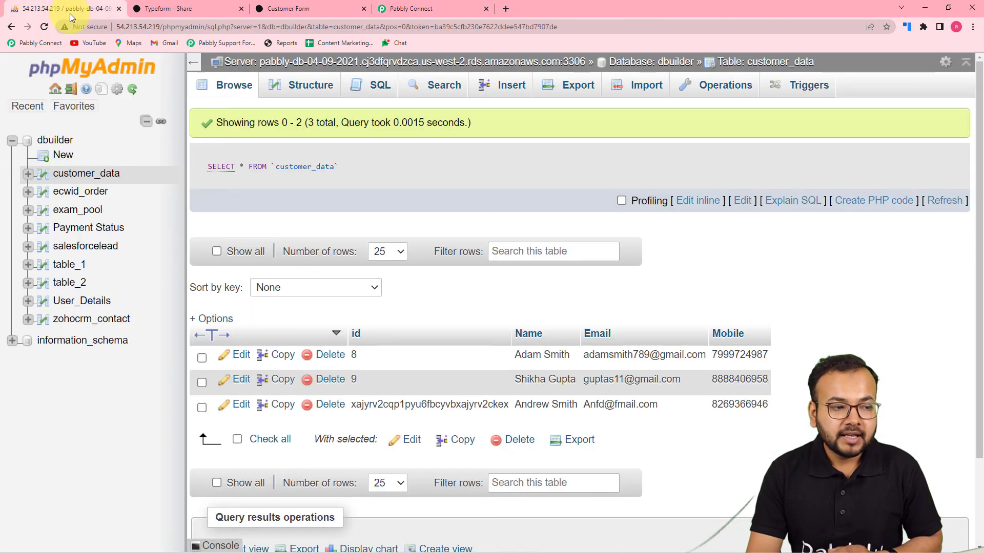
Step: Reload the Customer Form and enter the customer's name and email address
{"action": "left_click", "coordinate": [272, 9]}
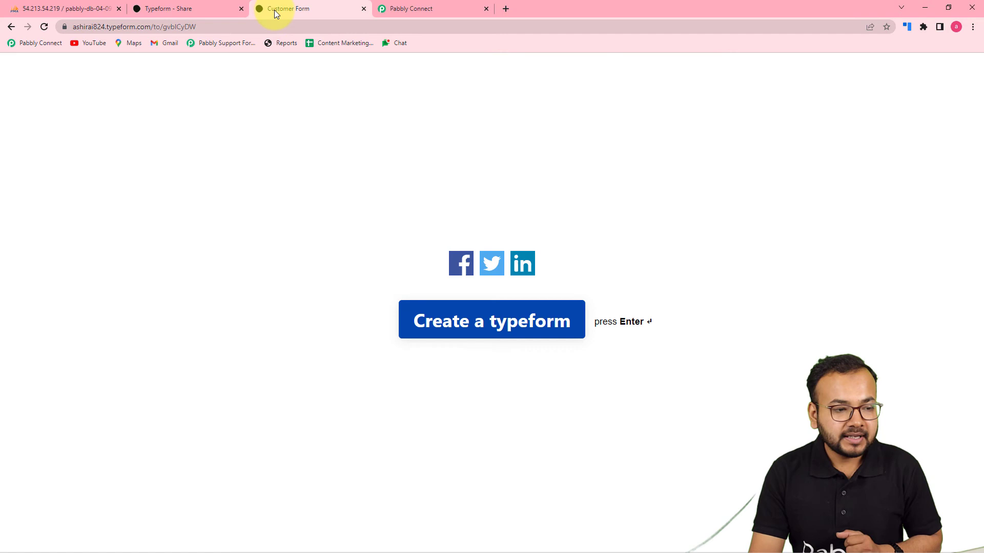
{"action": "left_click", "coordinate": [215, 31]}
{"action": "key", "text": "Return"}
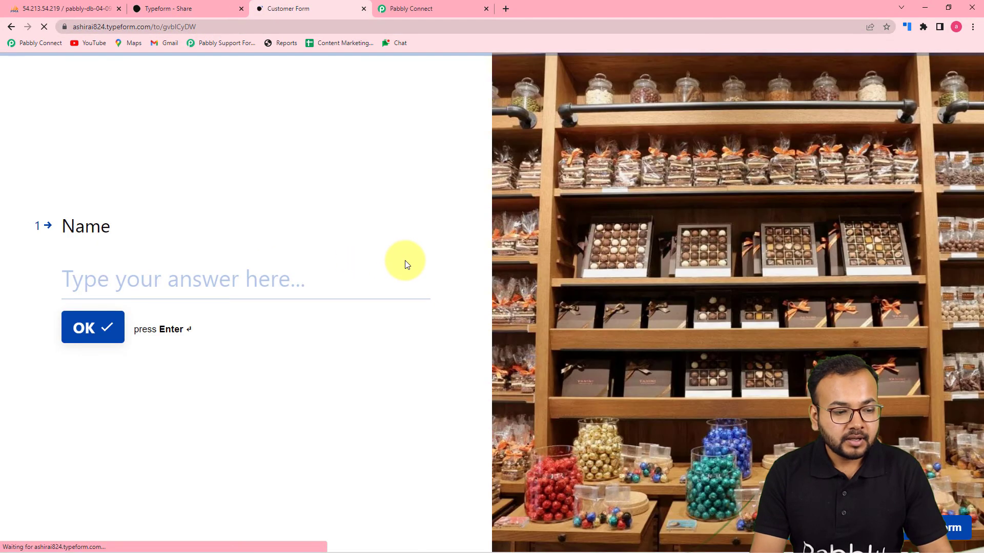
{"action": "left_click", "coordinate": [311, 285]}
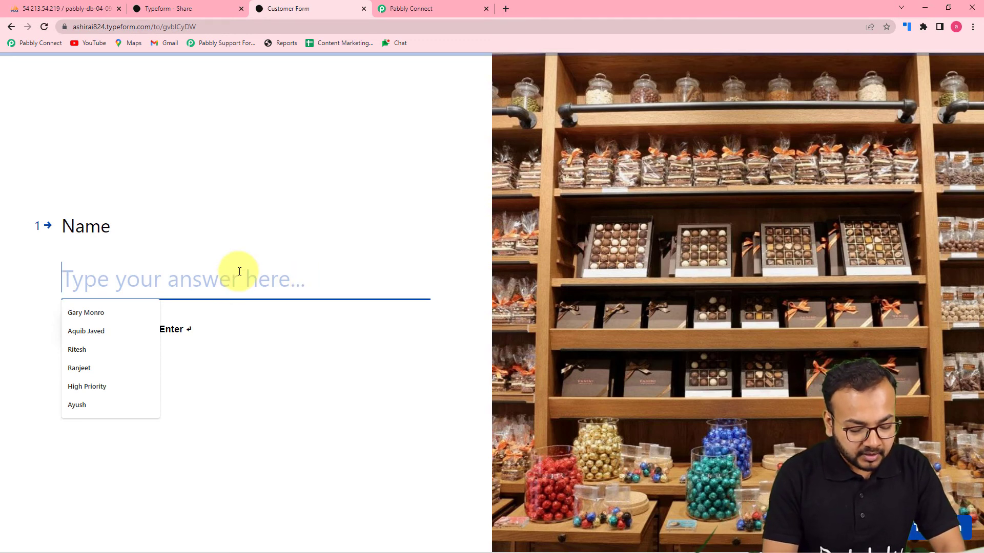
{"action": "type", "text": "B"}
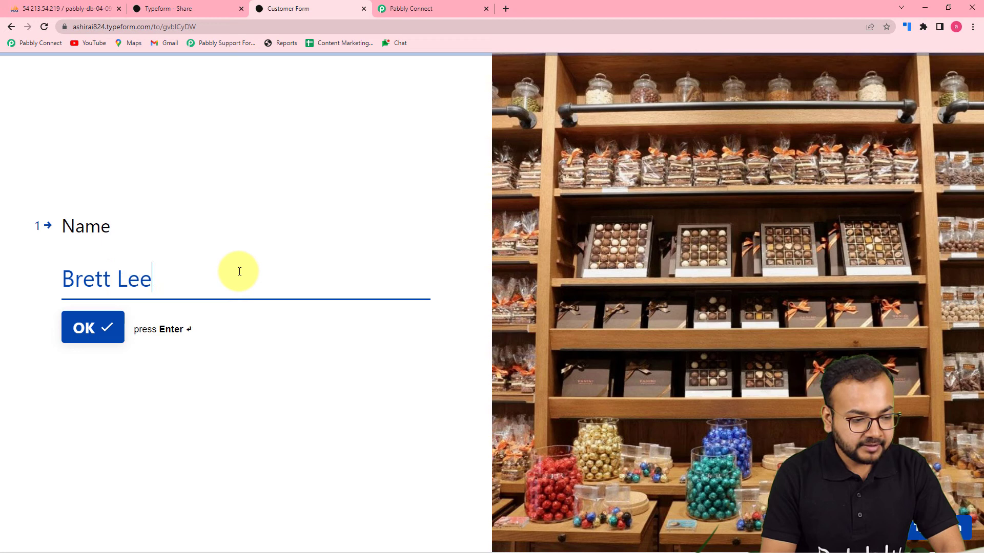
{"action": "type", "text": "rett Lee"}
{"action": "left_click", "coordinate": [86, 328]}
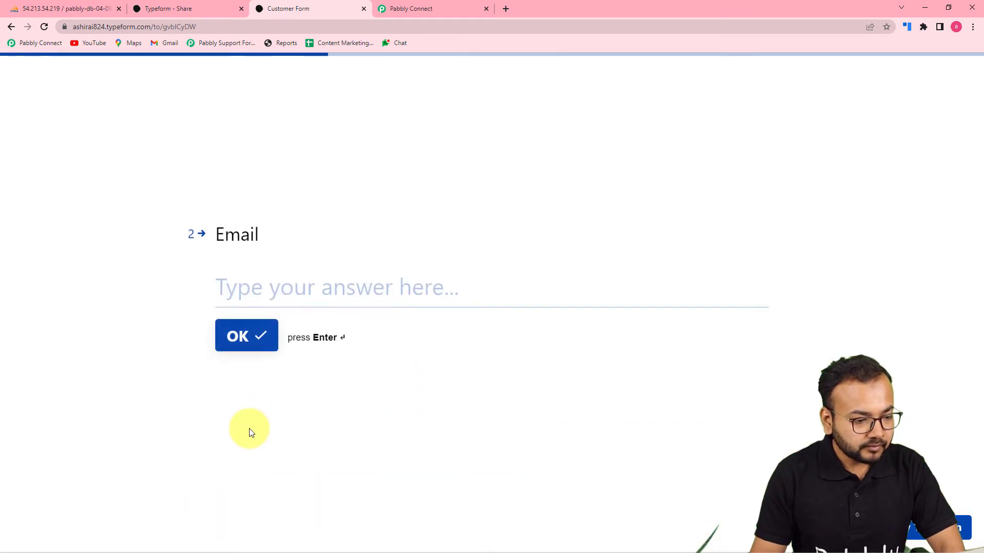
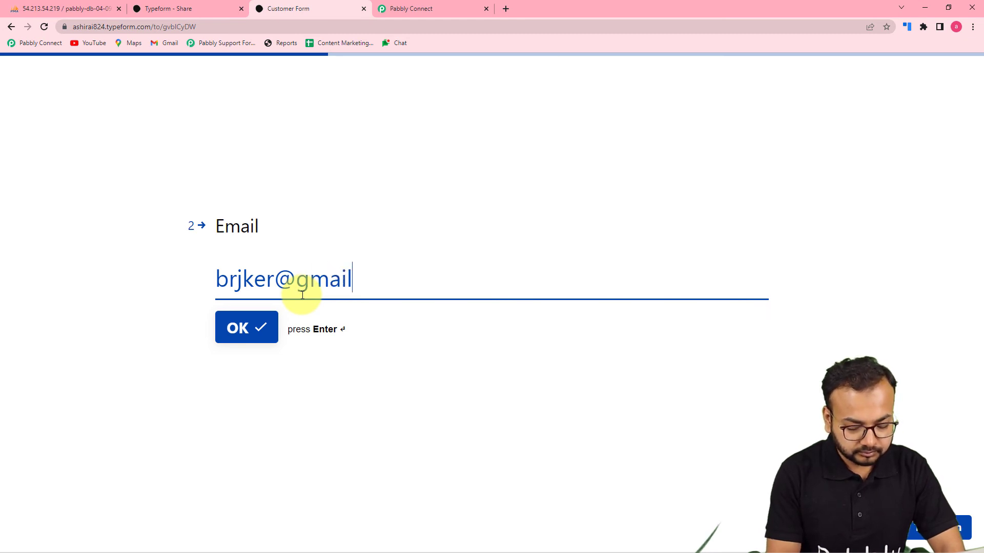
{"action": "left_click", "coordinate": [260, 327]}
Step: Enter the phone number, submit the form, and reload phpMyAdmin's customer_data table
{"action": "left_click", "coordinate": [262, 275]}
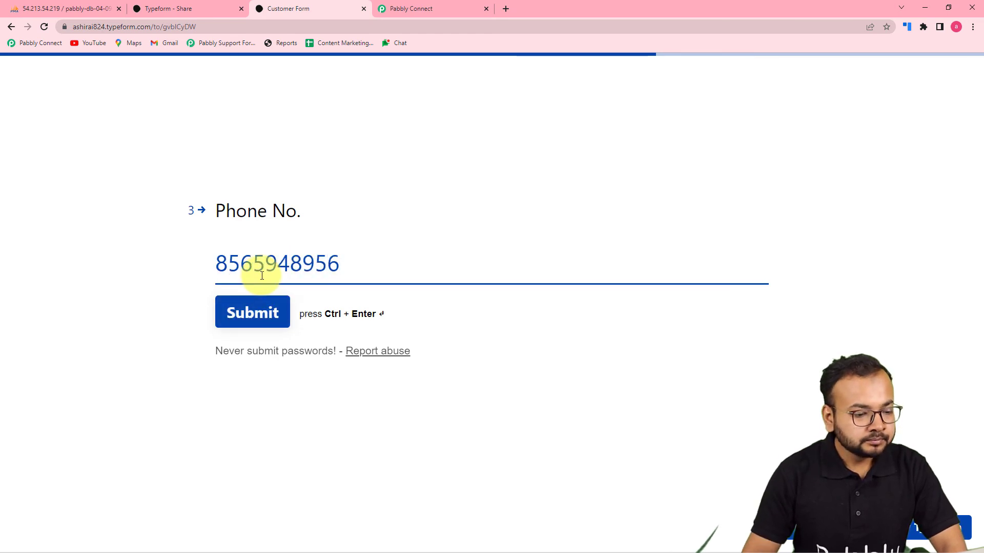
{"action": "left_click", "coordinate": [248, 311]}
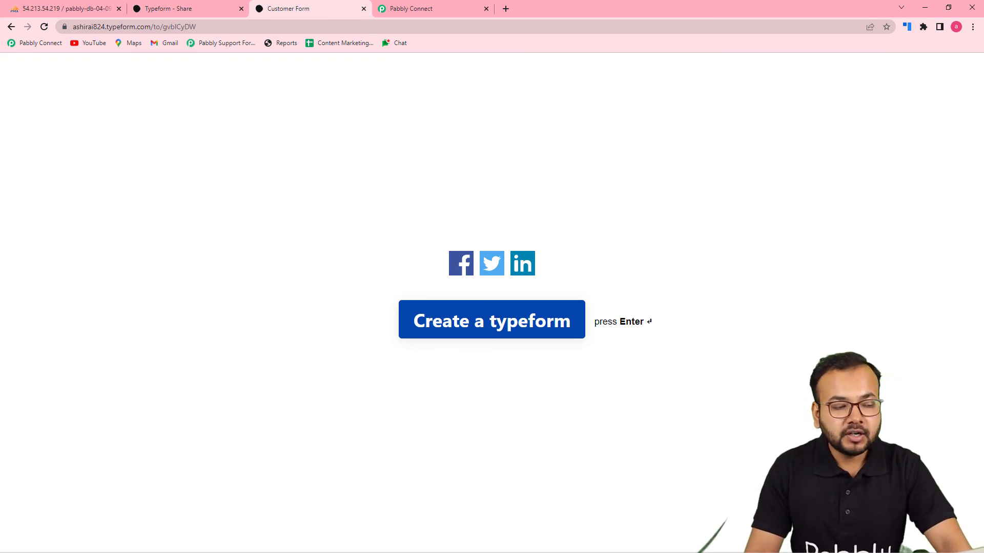
{"action": "left_click", "coordinate": [71, 10]}
{"action": "left_click", "coordinate": [44, 27]}
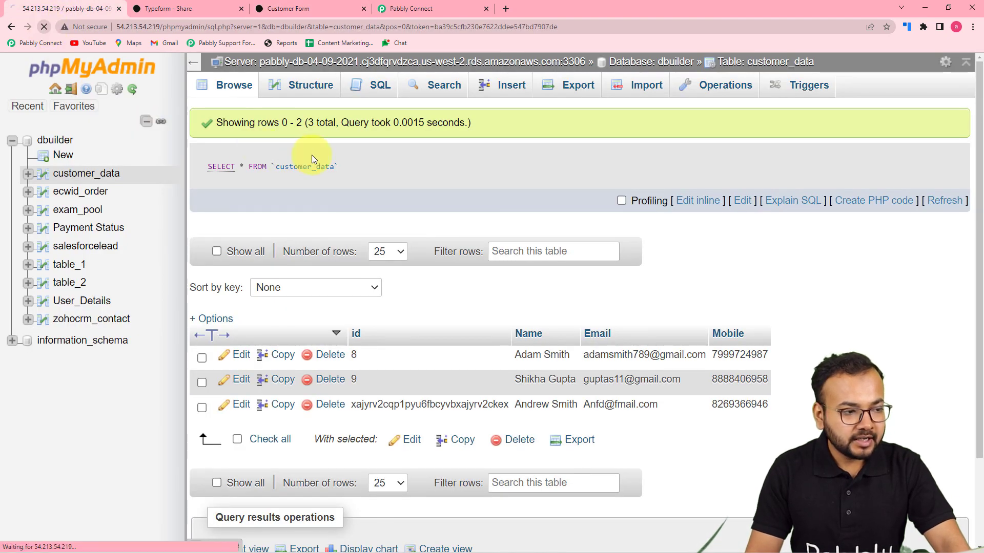